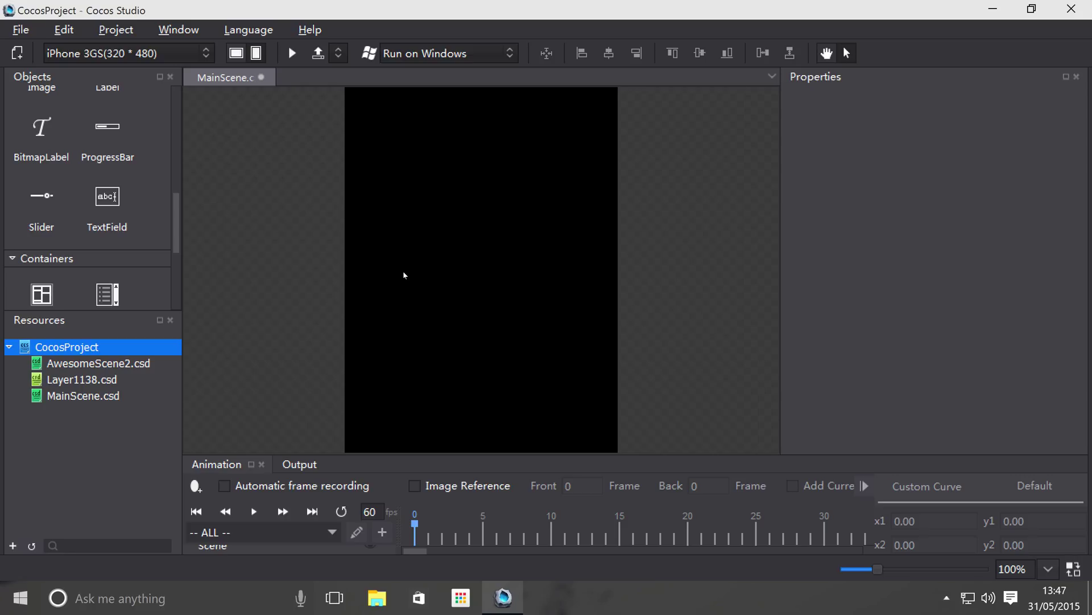
Drag a ScrollView from Containers into MainScene and position it at X 70, Y 222.
scroll(99, 228, down, 4)
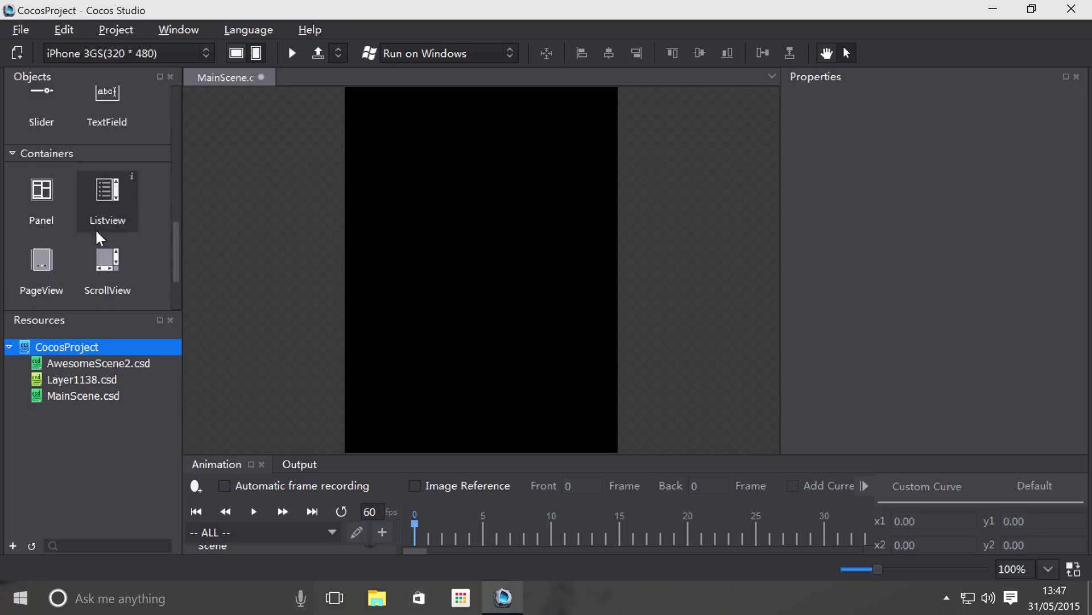
drag(127, 233, 446, 240)
drag(546, 179, 527, 190)
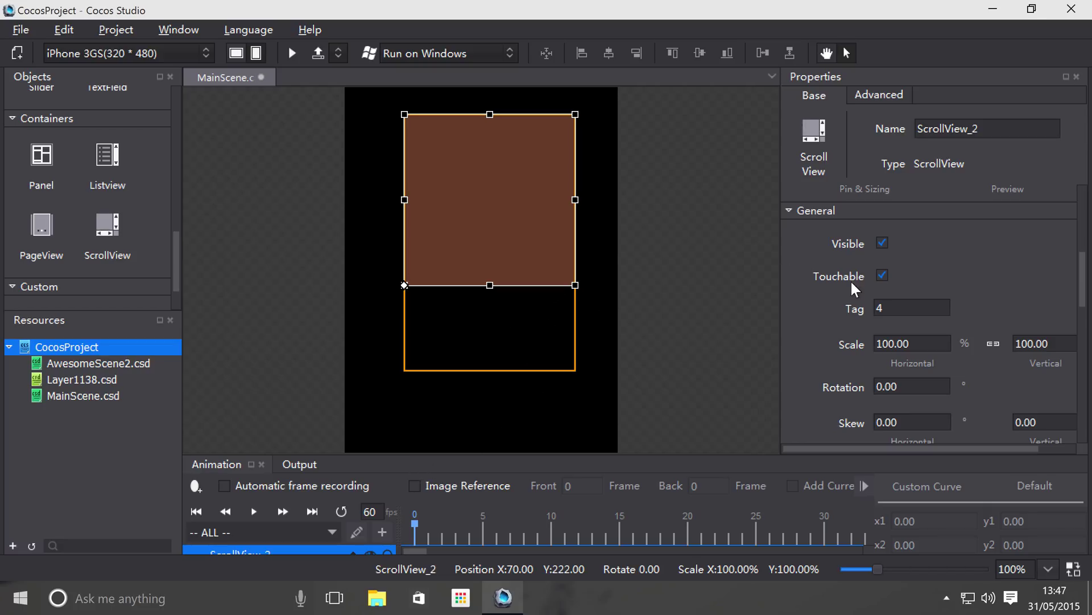
scroll(852, 284, down, 10)
scroll(890, 279, up, 3)
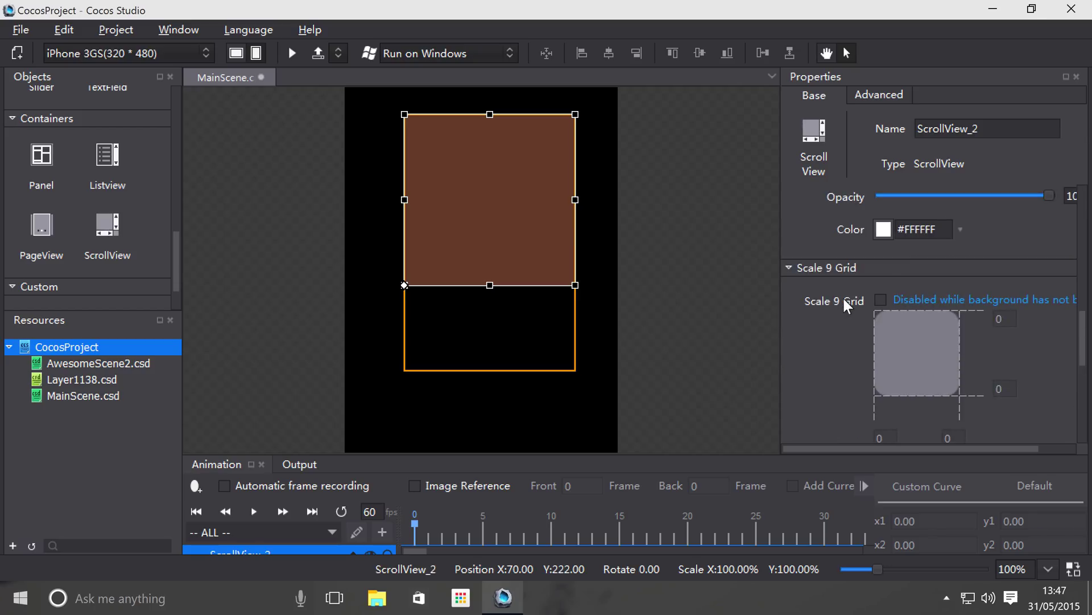
scroll(913, 324, down, 3)
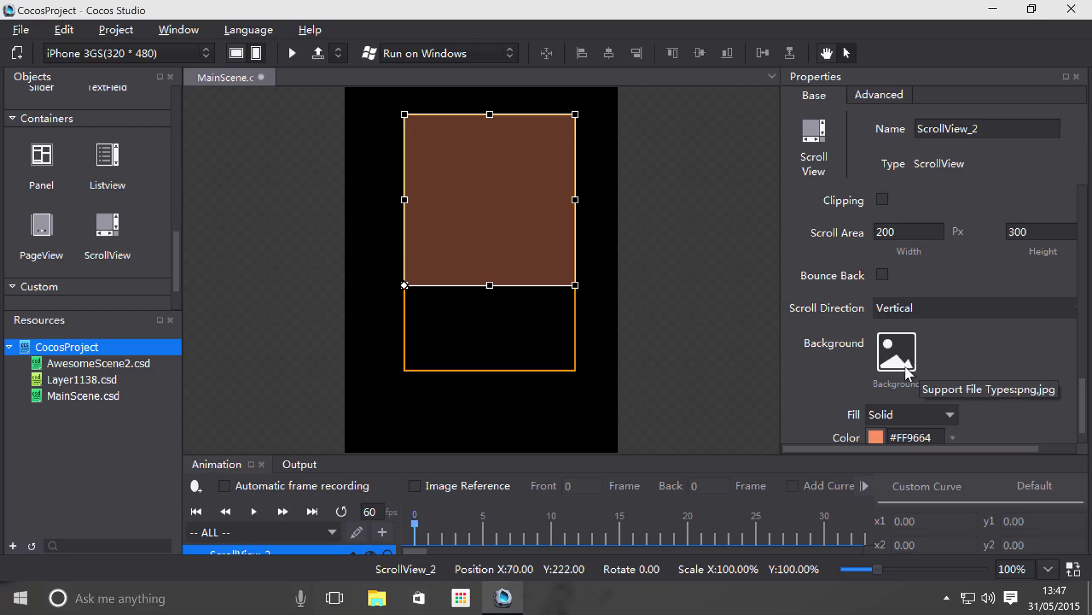
scroll(905, 366, up, 3)
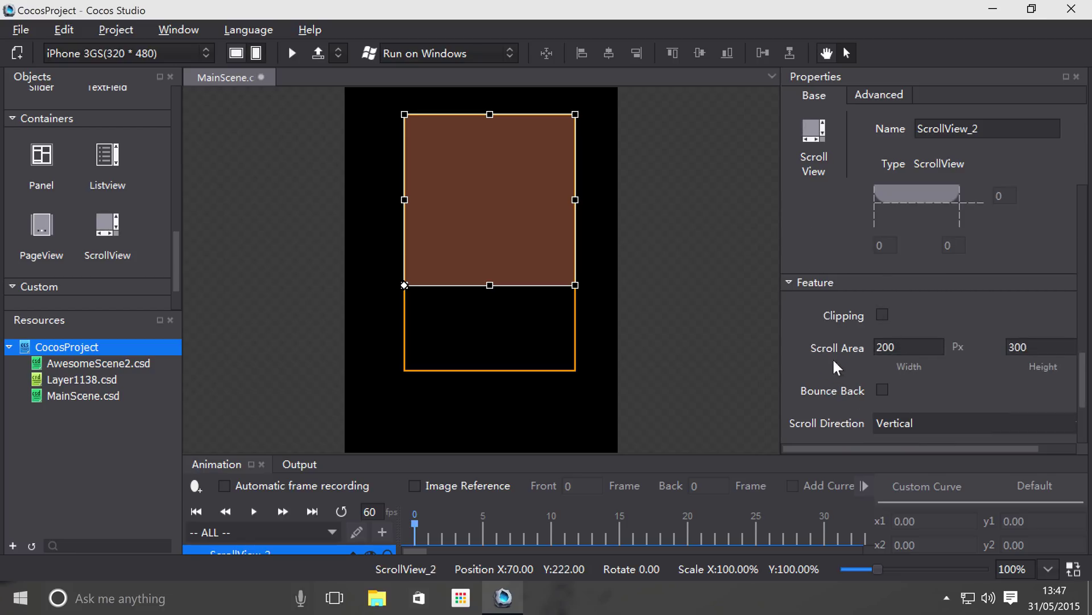
click(883, 314)
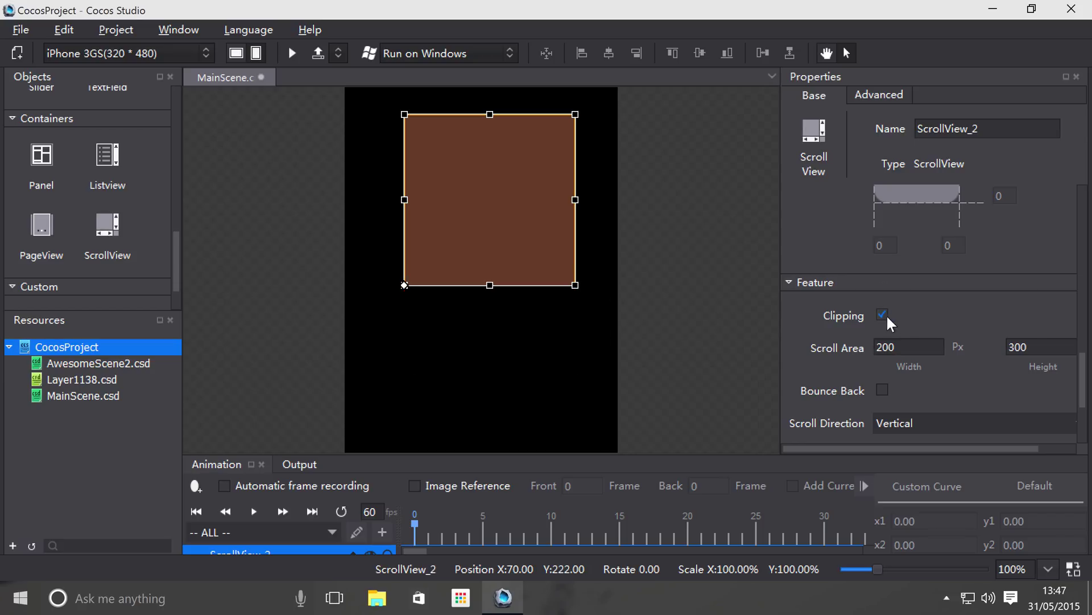
click(882, 314)
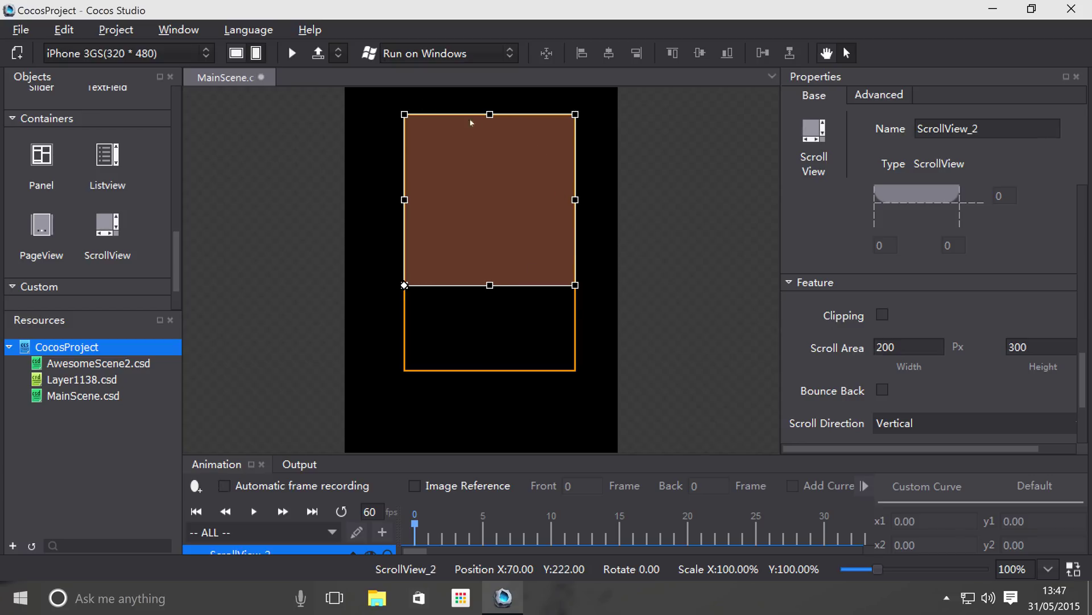
click(882, 318)
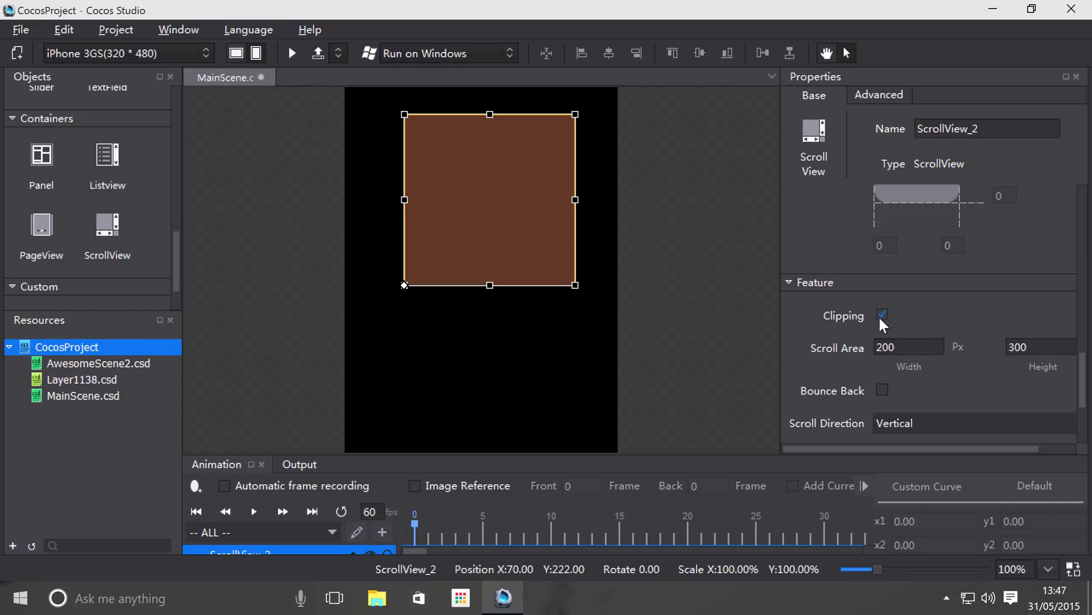
click(882, 316)
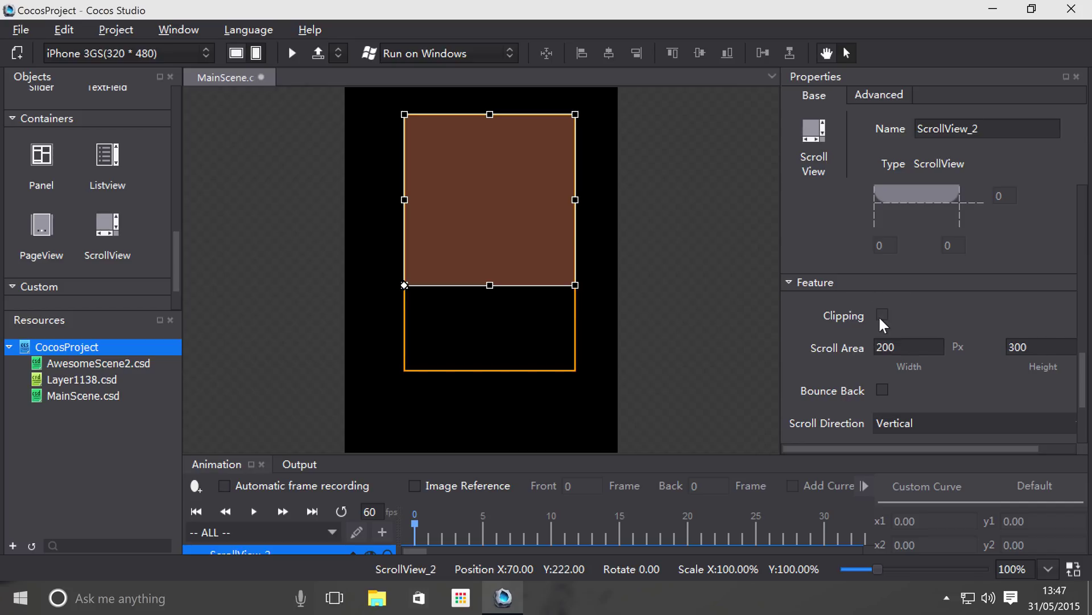
click(881, 315)
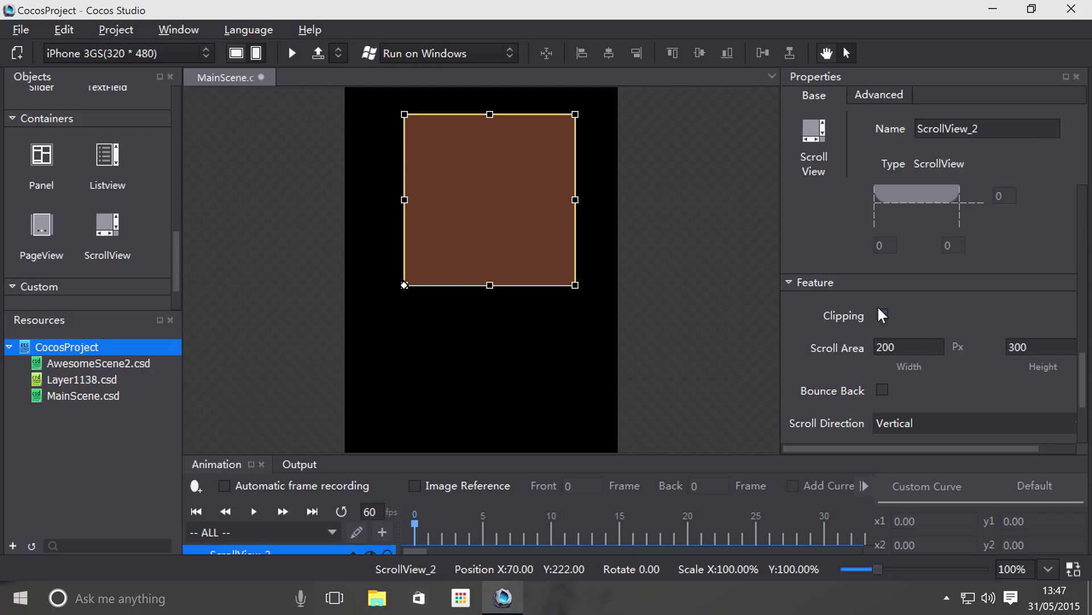
click(882, 315)
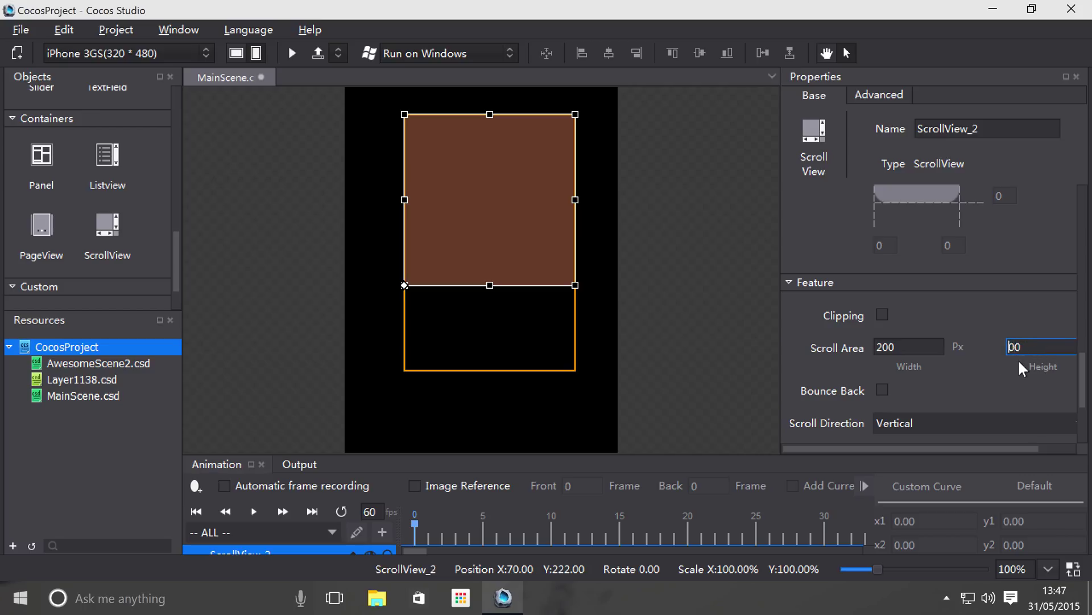
Enter 400 as the ScrollView's Scroll Area Height, then deselect and reselect it.
text(4)
key(Return)
scroll(613, 321, down, 1)
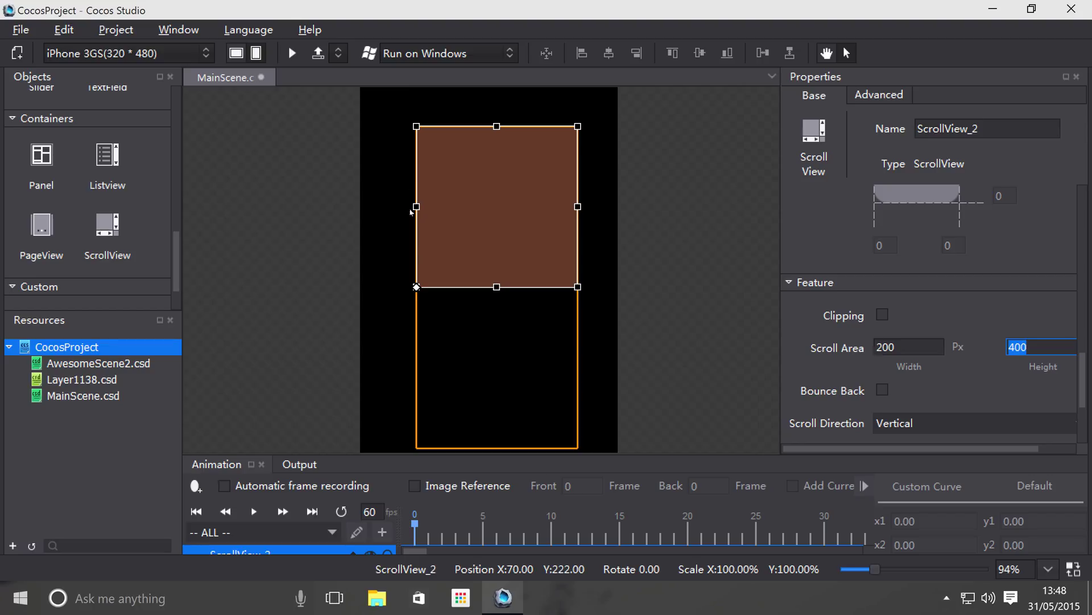
click(587, 326)
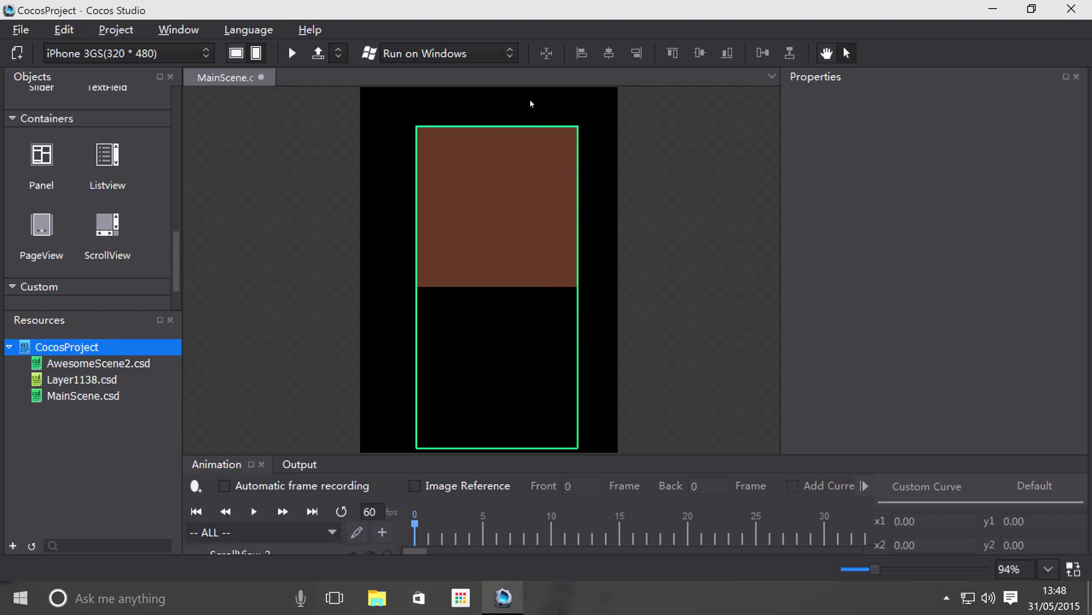
click(511, 220)
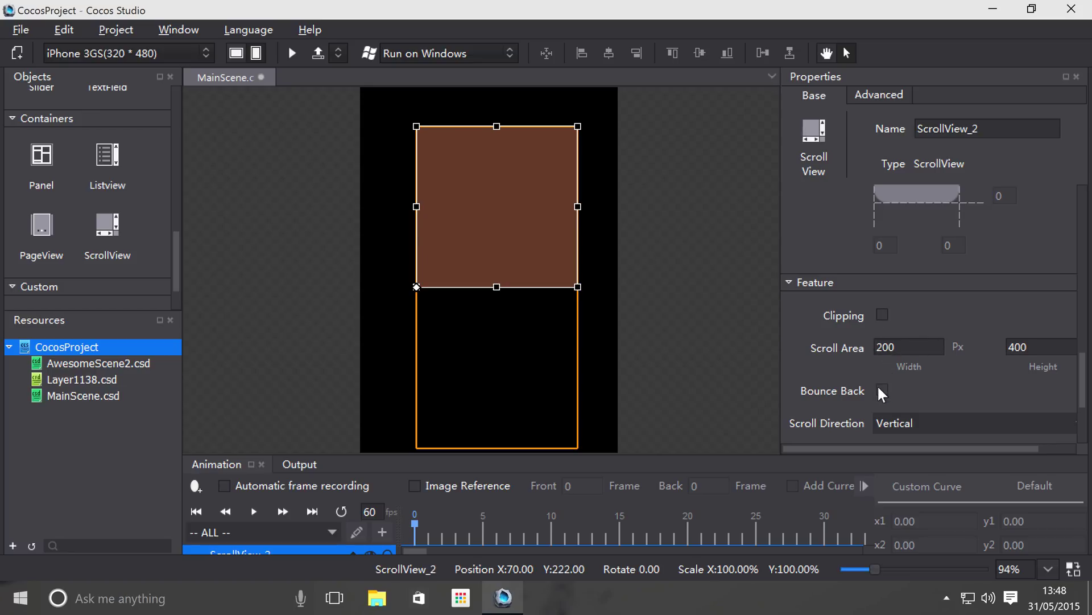
scroll(877, 385, down, 4)
click(918, 280)
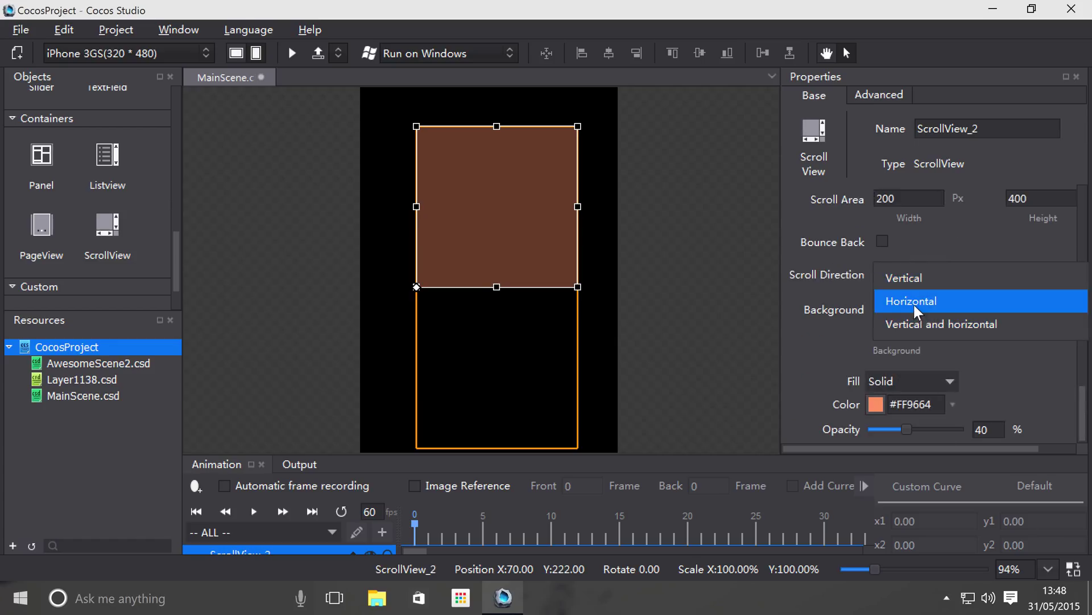
click(907, 299)
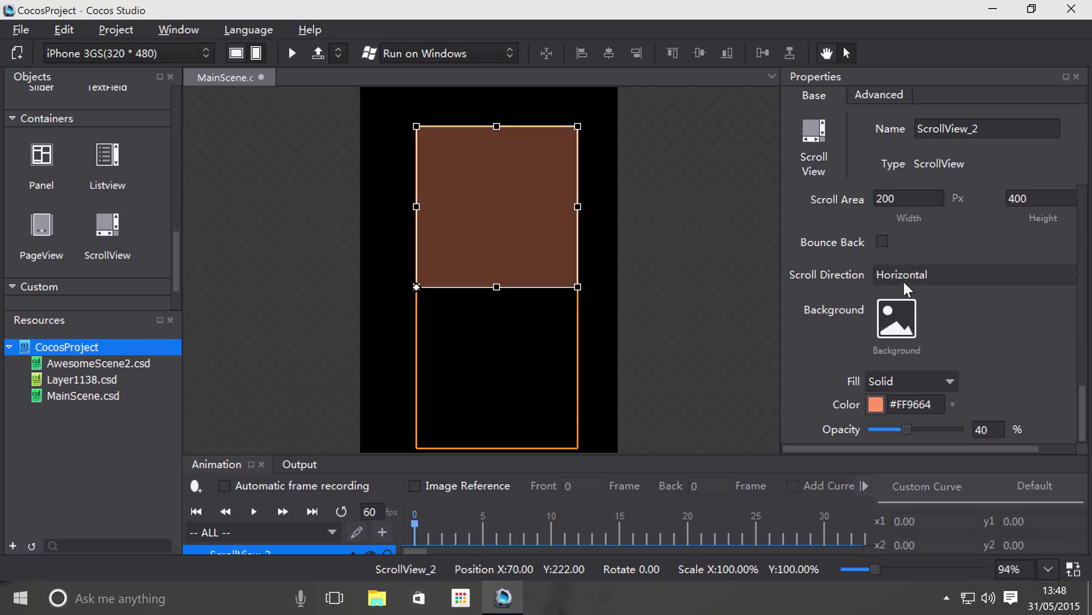
click(903, 279)
click(802, 271)
click(909, 193)
text(400)
key(Tab)
text(200)
key(Return)
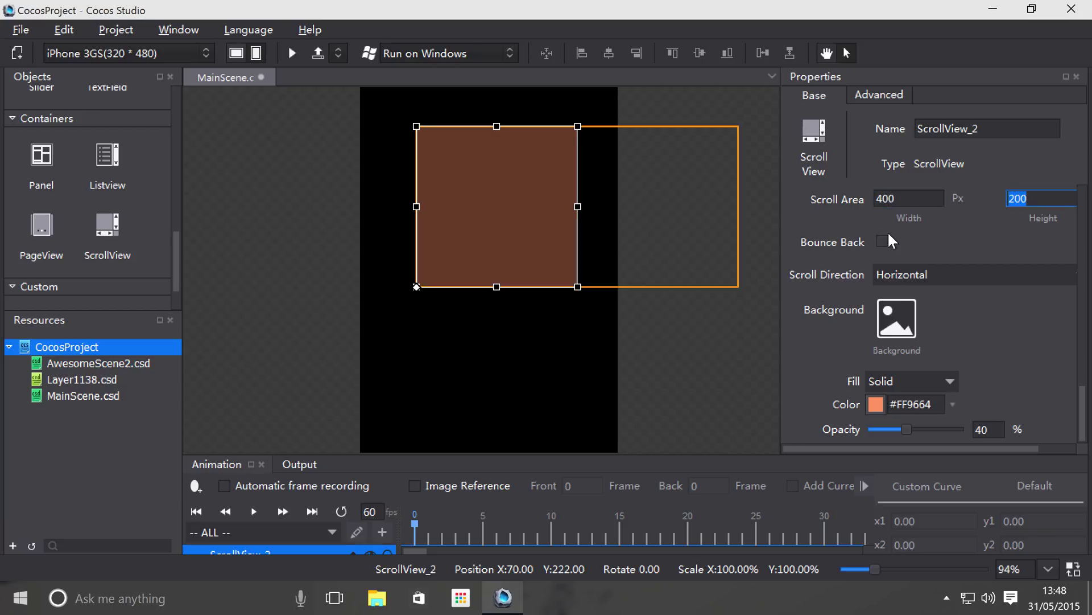
click(910, 198)
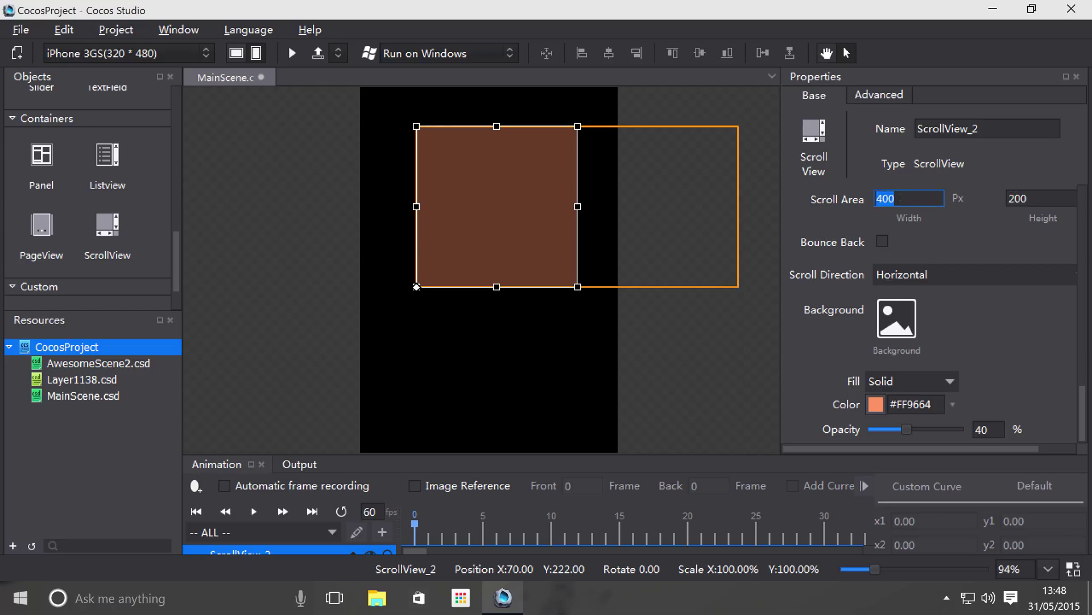
text(200)
key(Tab)
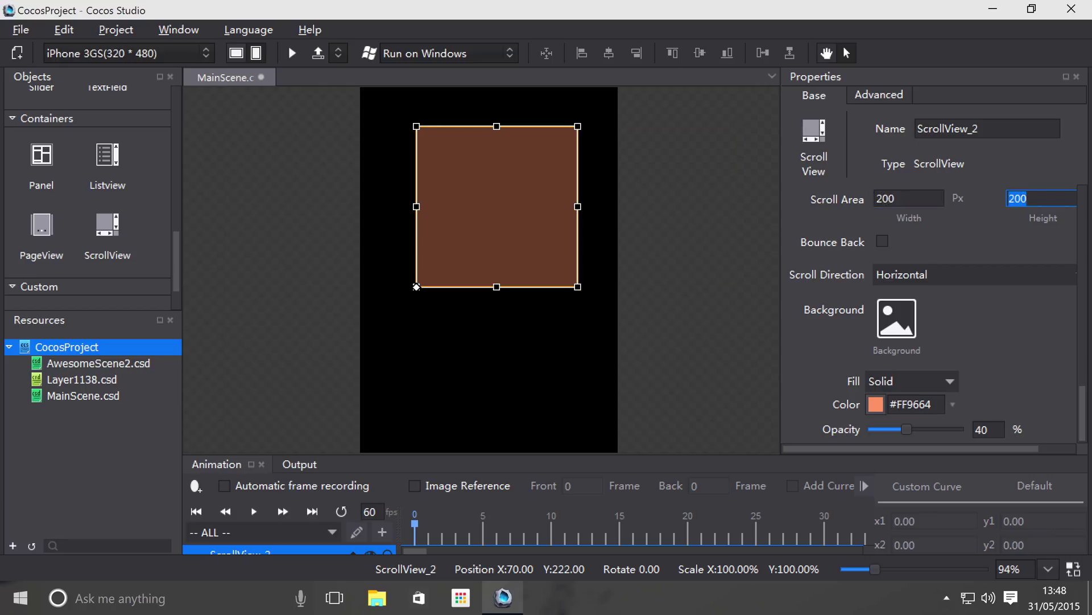
text(400)
key(Return)
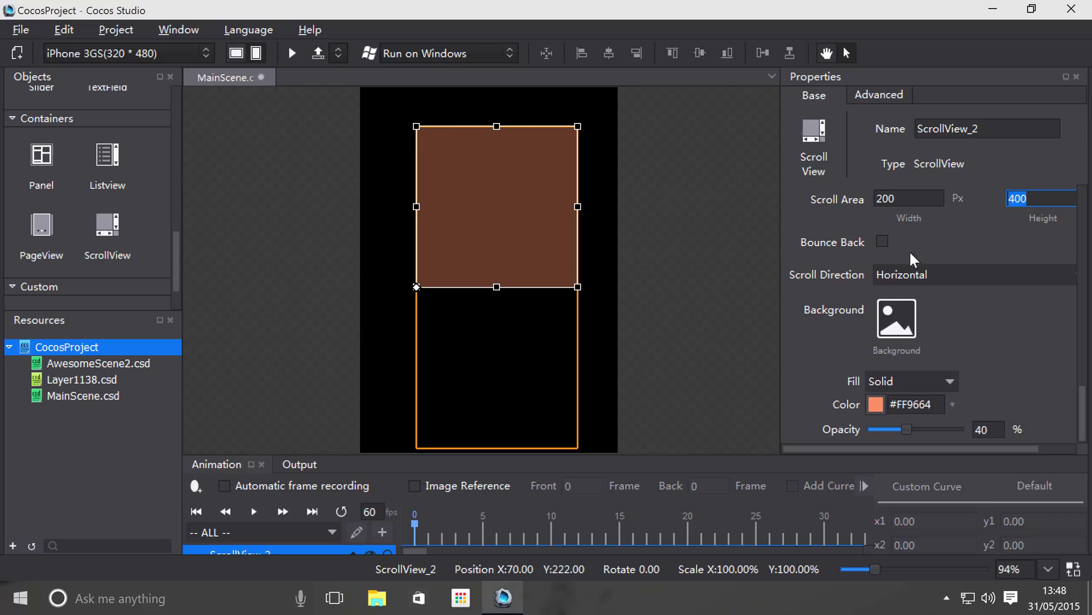
click(934, 274)
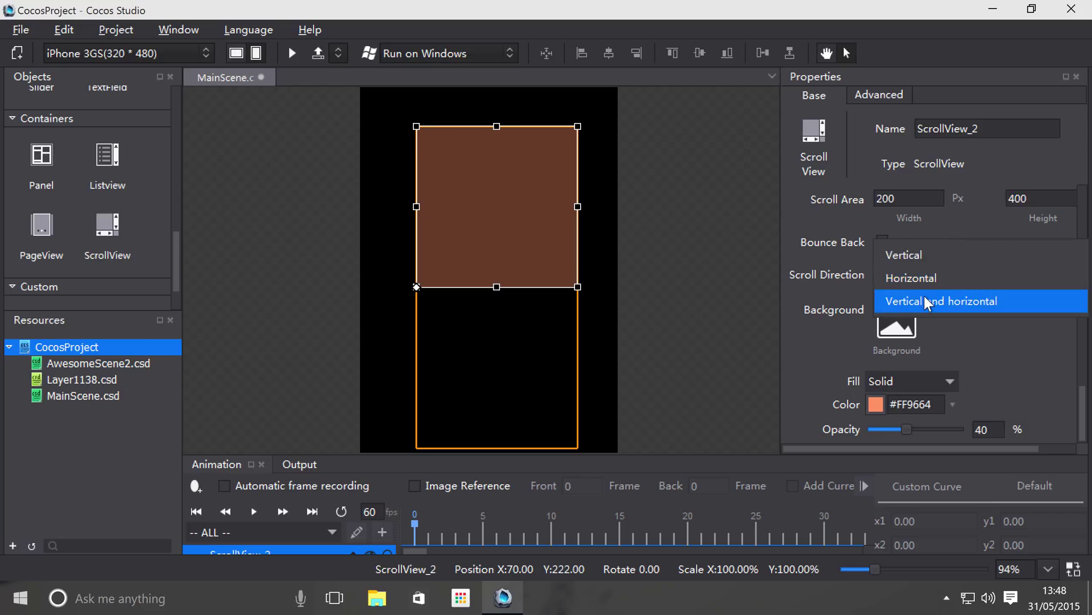
click(901, 254)
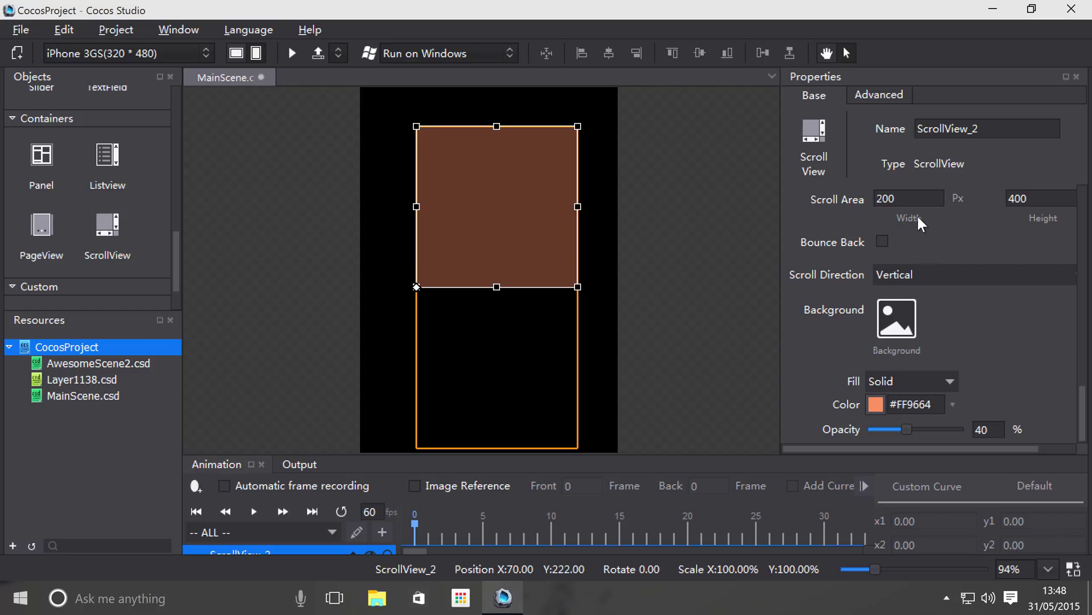
Try a gradient fill, then revert to solid and set a red background colour.
click(929, 379)
click(903, 410)
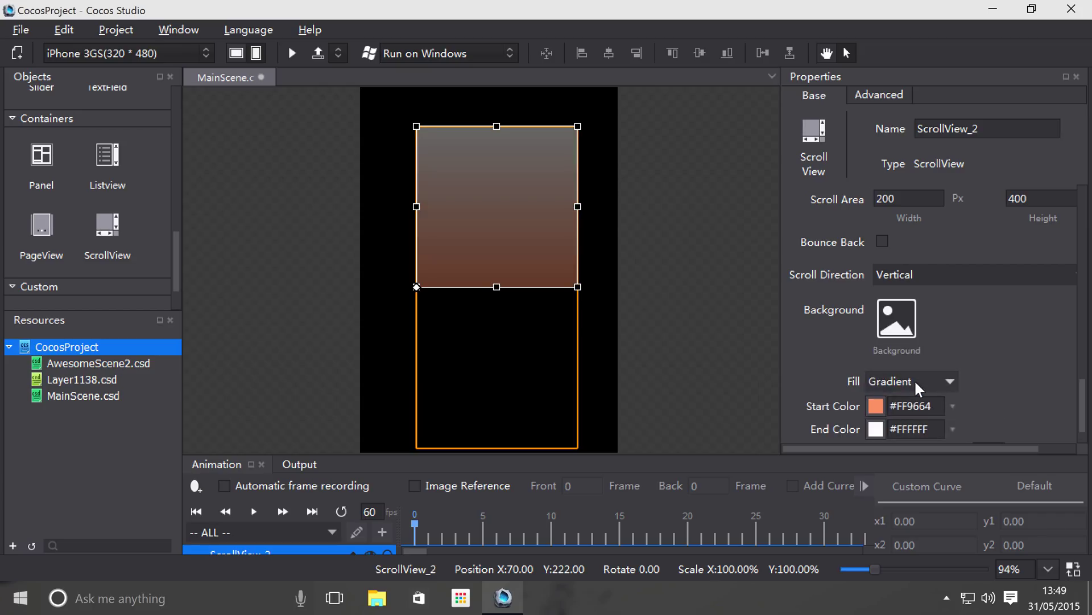
click(914, 380)
click(917, 358)
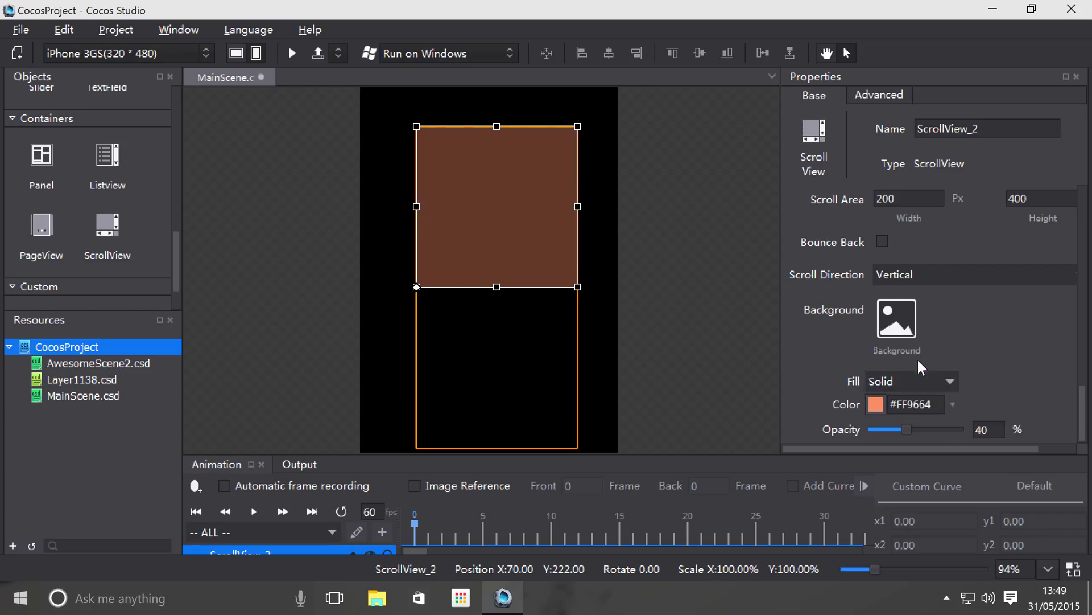
click(950, 402)
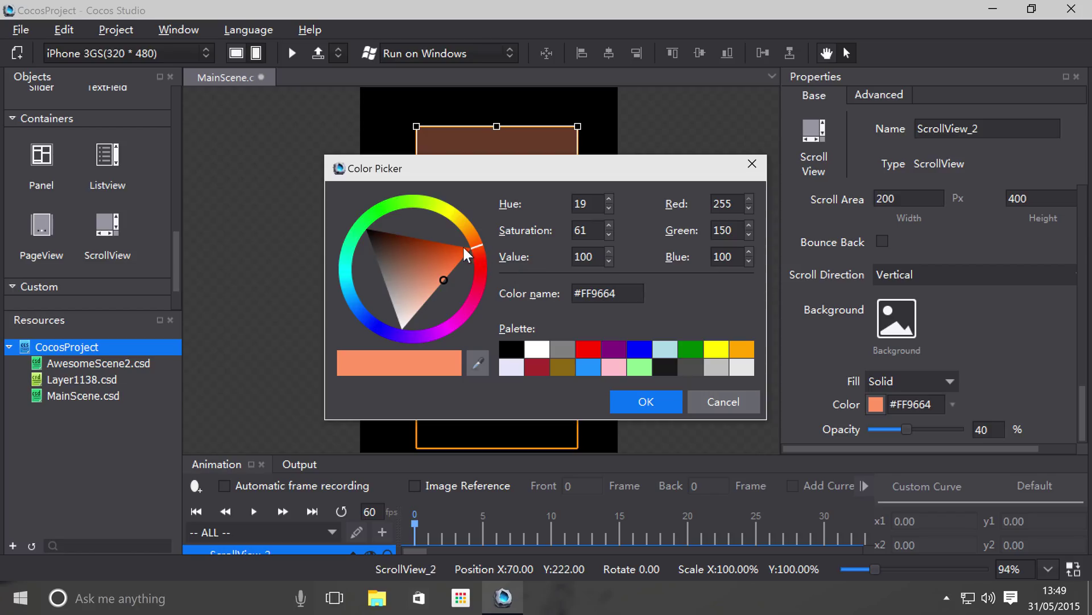
mouse_move(463, 245)
mouse_down()
mouse_move(501, 283)
mouse_move(475, 266)
mouse_up()
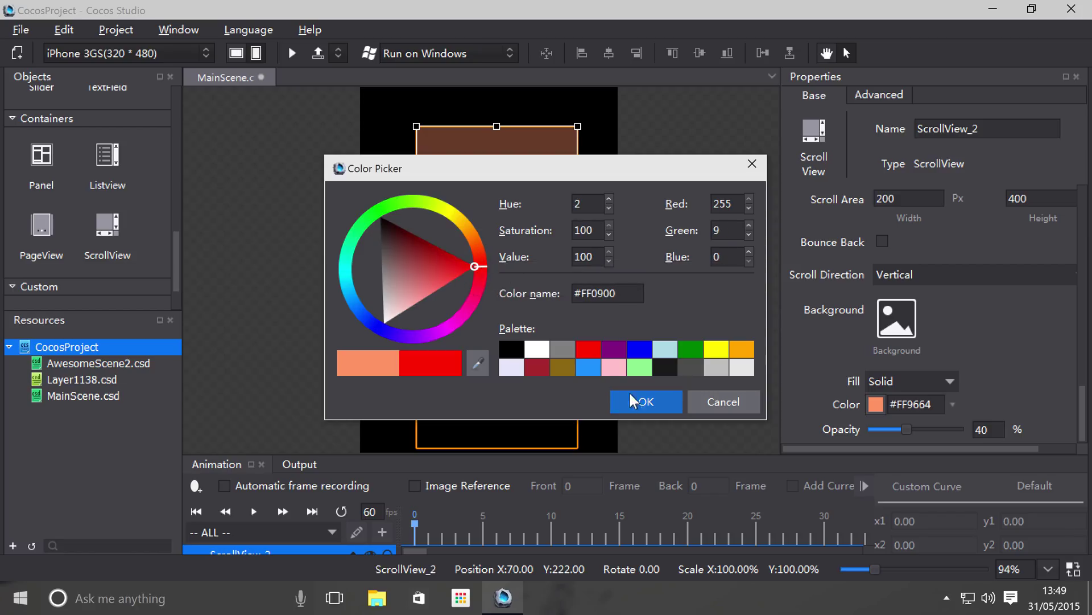
click(653, 408)
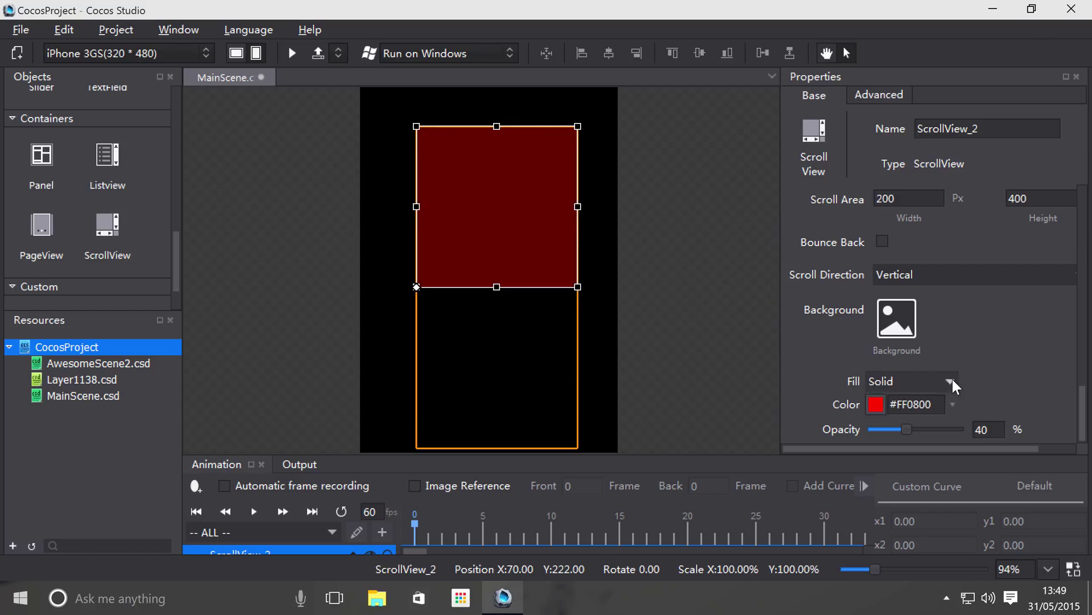
Switch the ScrollView's background fill to a gradient from #FF9664 to white and keep it.
click(950, 381)
click(886, 398)
click(897, 391)
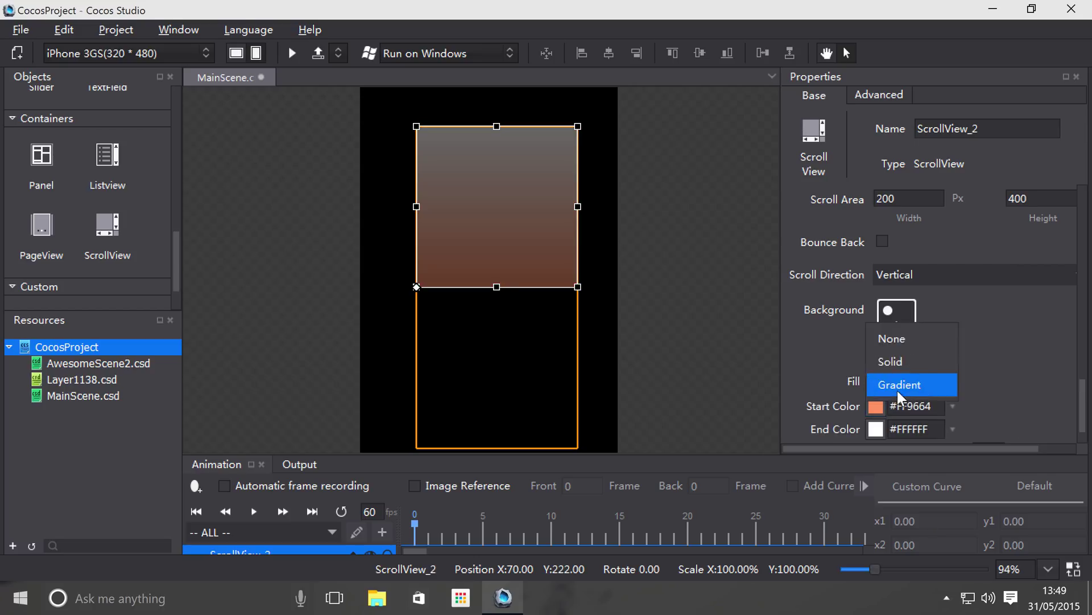
click(916, 337)
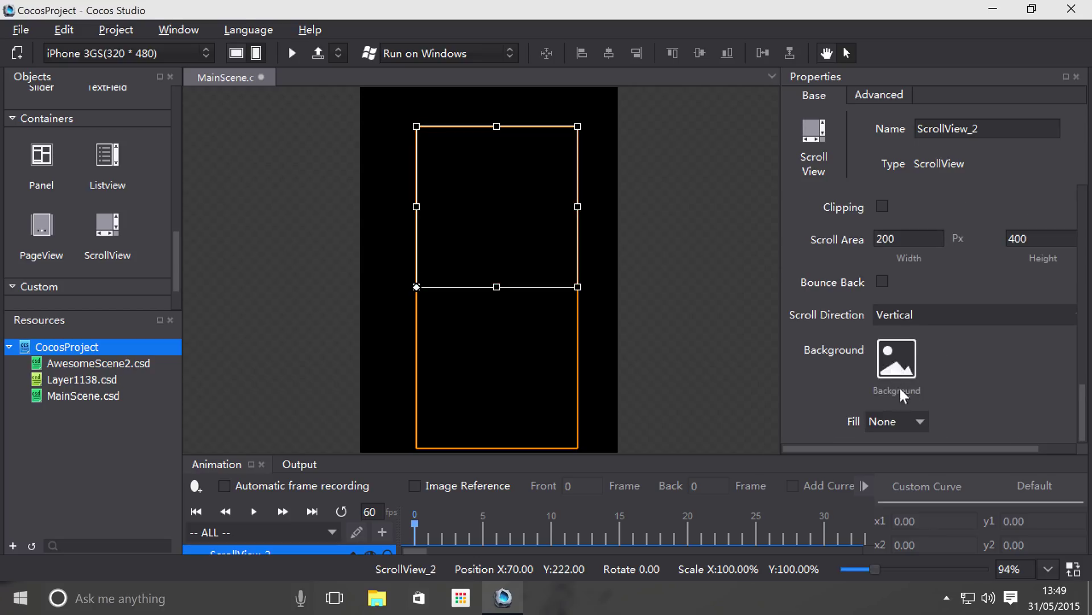
click(899, 415)
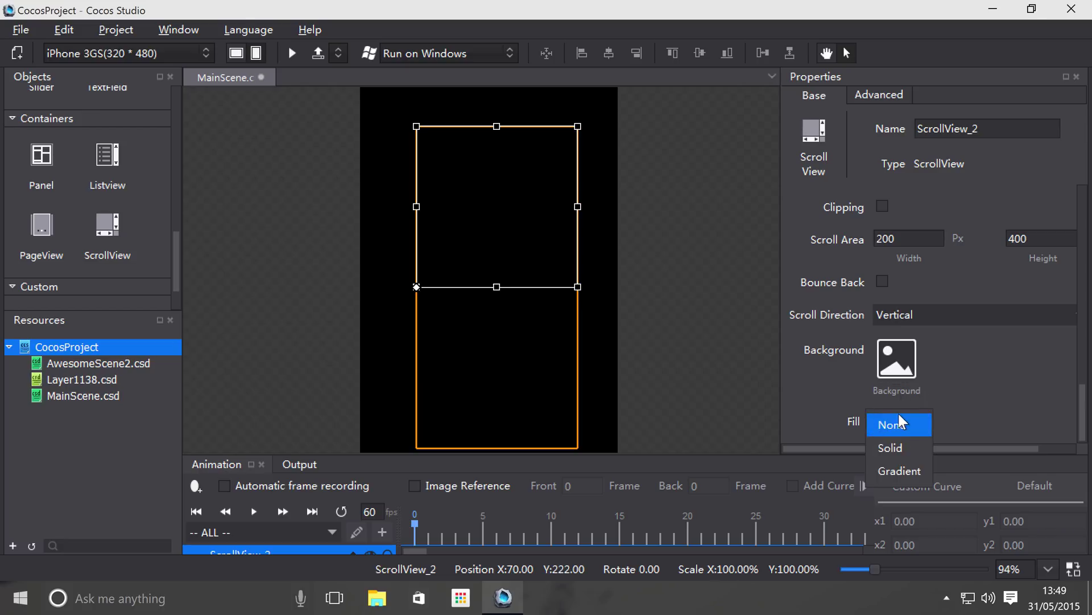
click(881, 463)
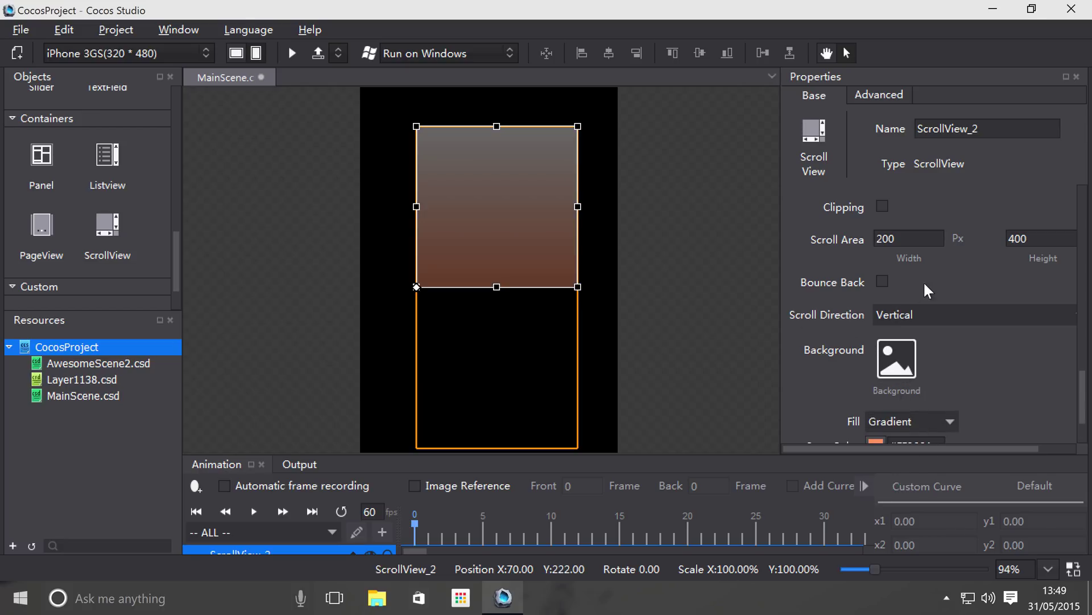
scroll(928, 319, down, 2)
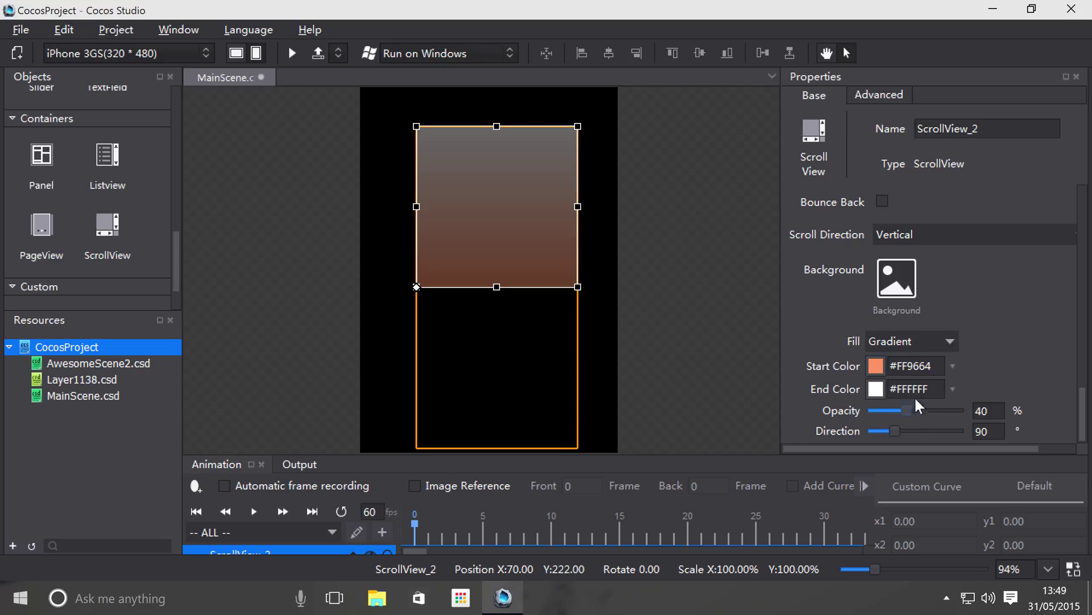
click(898, 343)
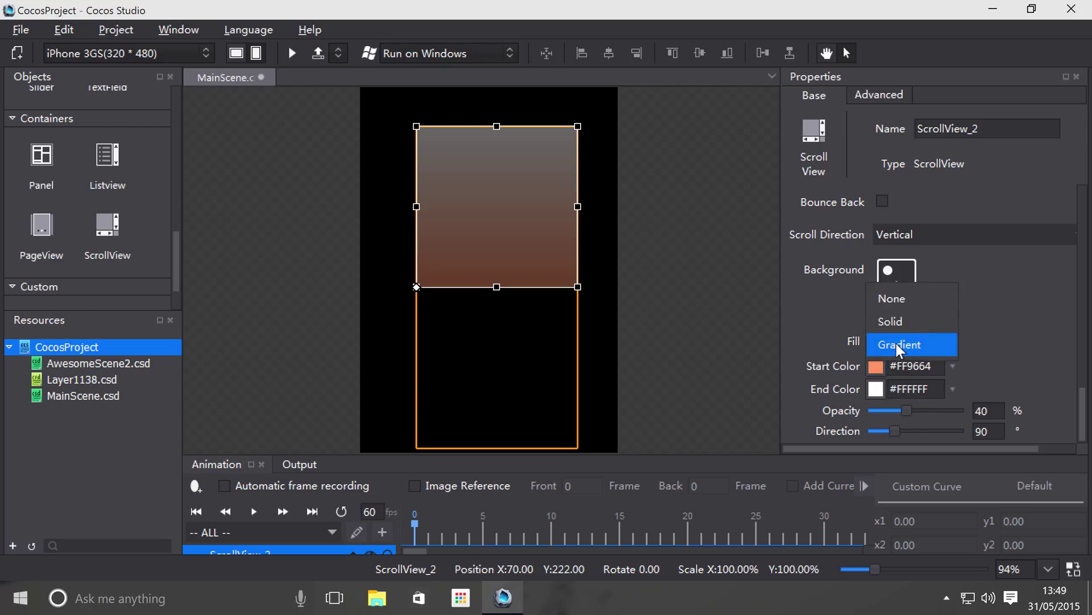
click(899, 344)
Change the ScrollView's Size X to 399 px, leaving the height at 200.
scroll(841, 342, up, 4)
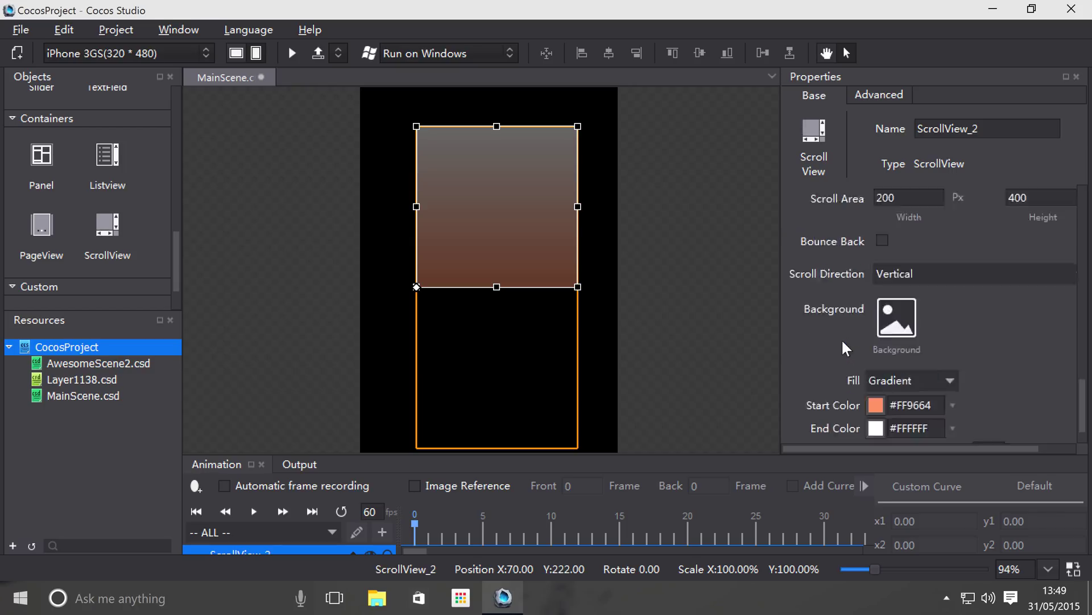
scroll(841, 344, down, 8)
scroll(842, 339, up, 3)
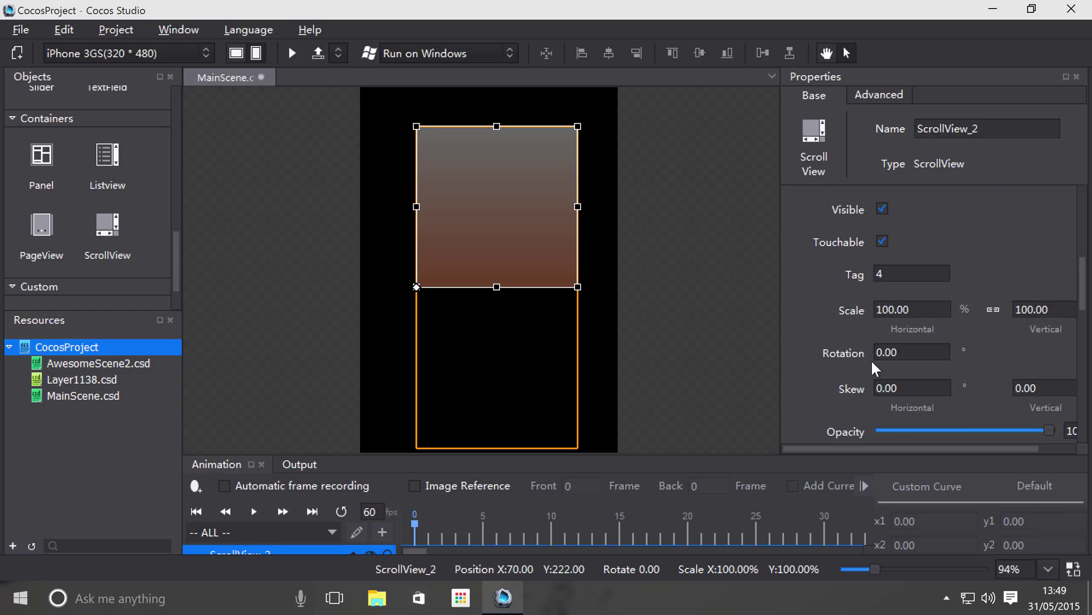
scroll(872, 359, up, 4)
scroll(888, 370, up, 1)
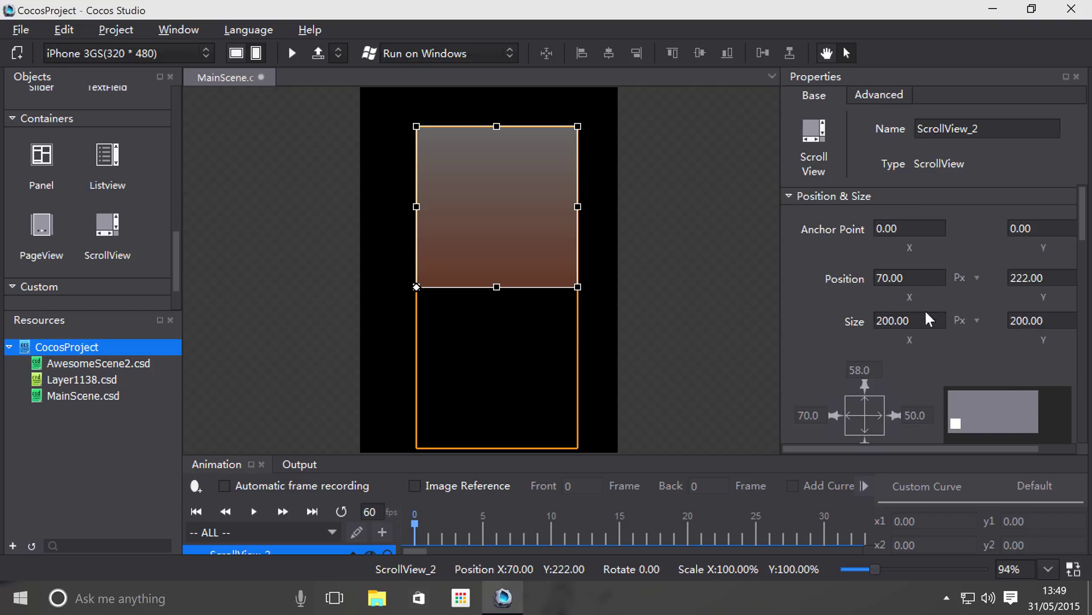
double_click(903, 320)
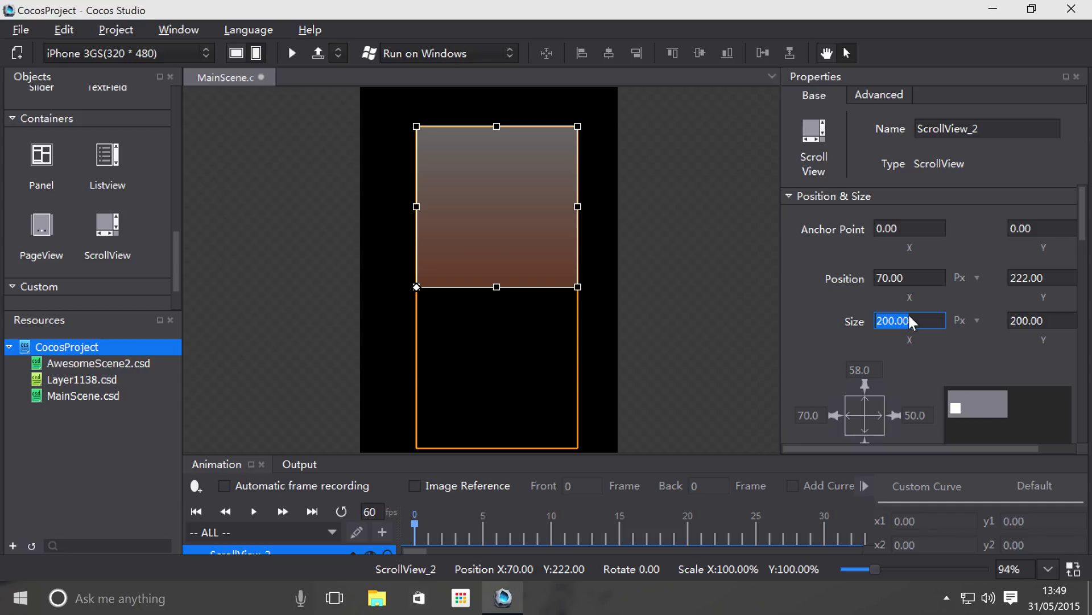
text(399)
key(Return)
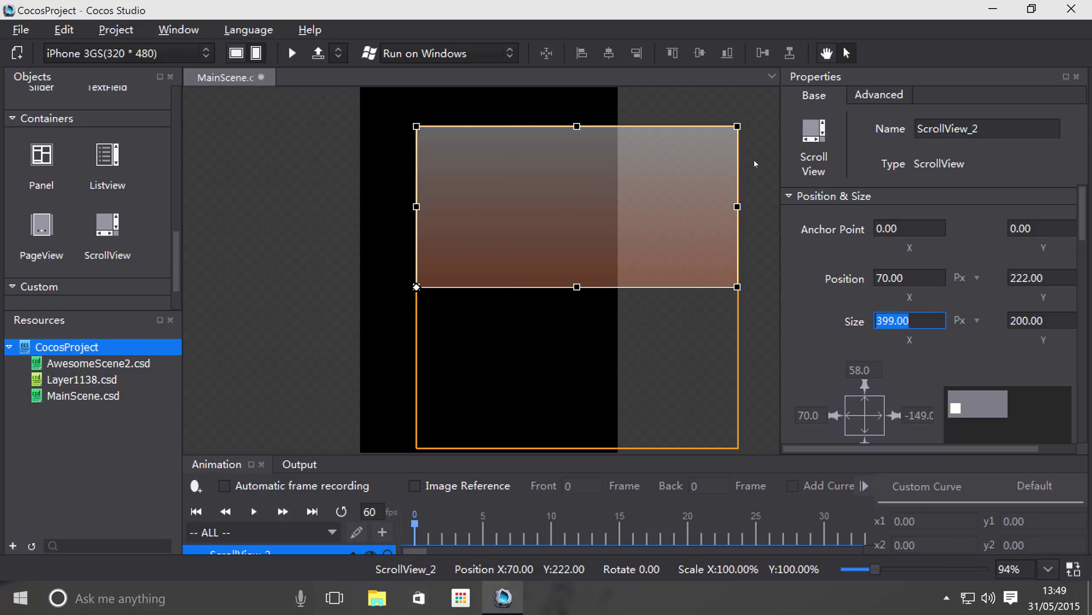
scroll(853, 271, down, 4)
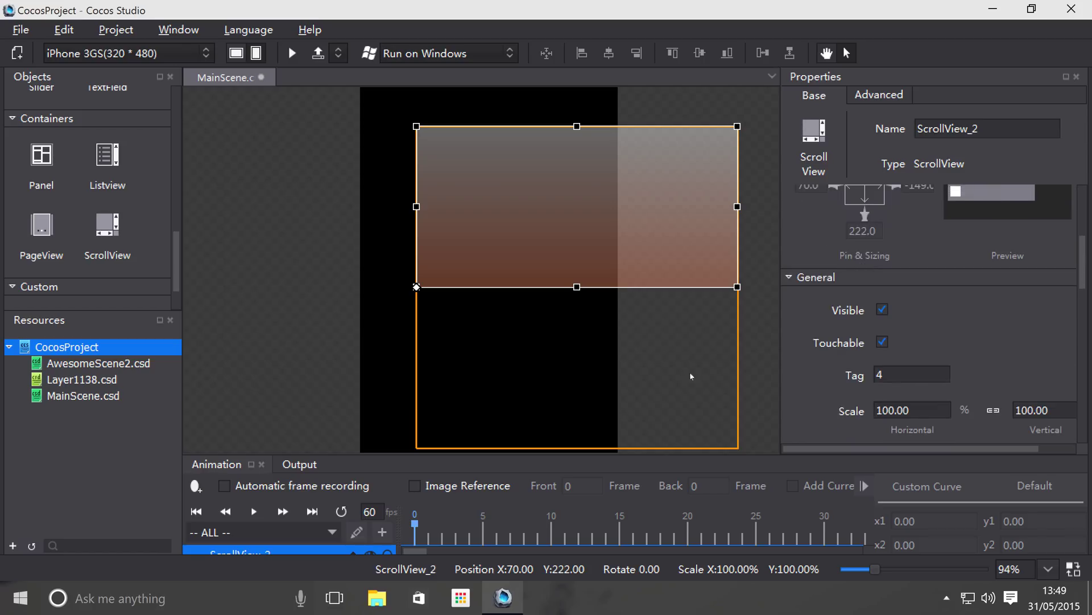
scroll(759, 312, down, 1)
scroll(760, 313, down, 1)
scroll(1017, 319, down, 4)
scroll(750, 350, up, 2)
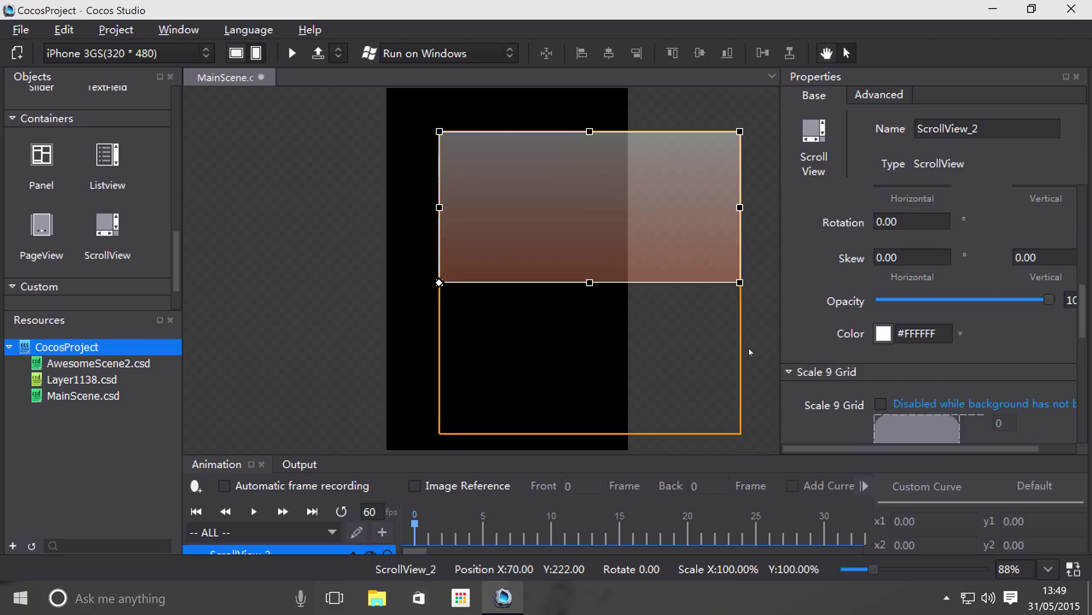
scroll(951, 366, down, 2)
scroll(951, 367, down, 4)
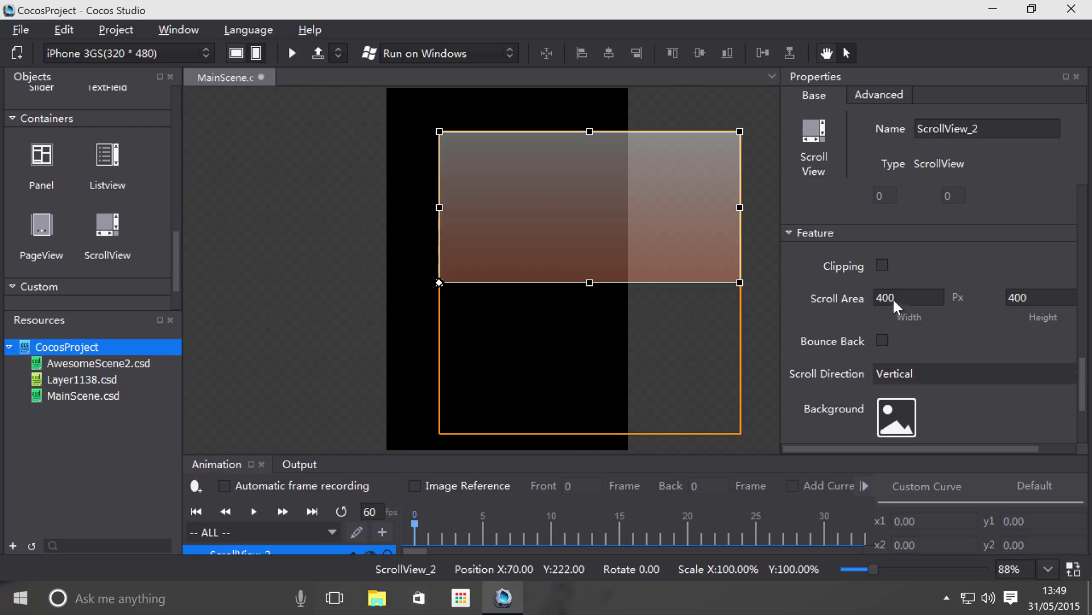
Set the ScrollView's Scroll Area width to 399.
click(893, 296)
text(399)
key(Return)
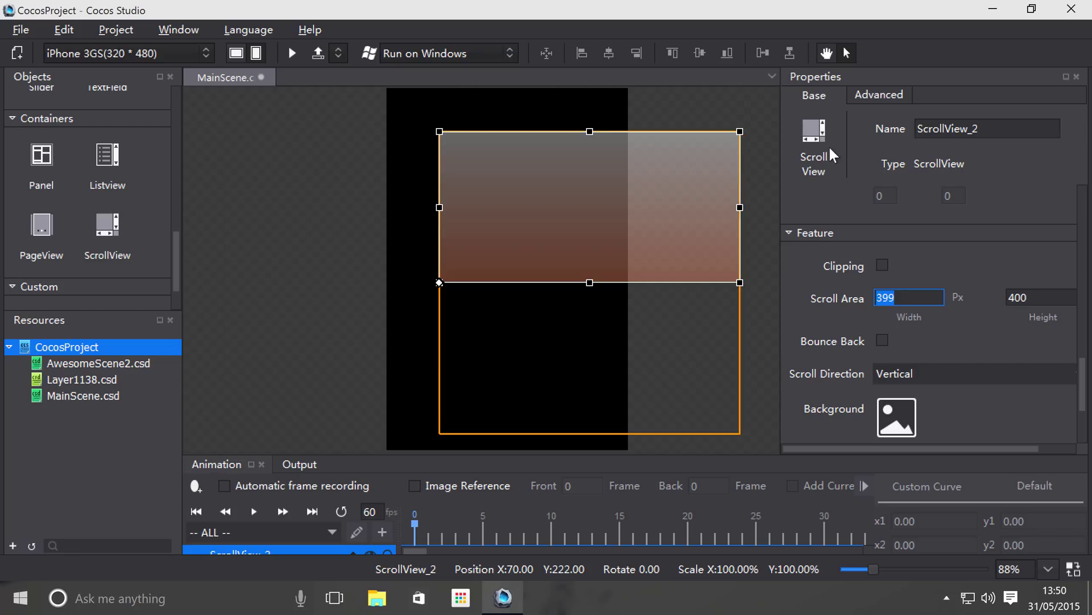
scroll(821, 223, up, 10)
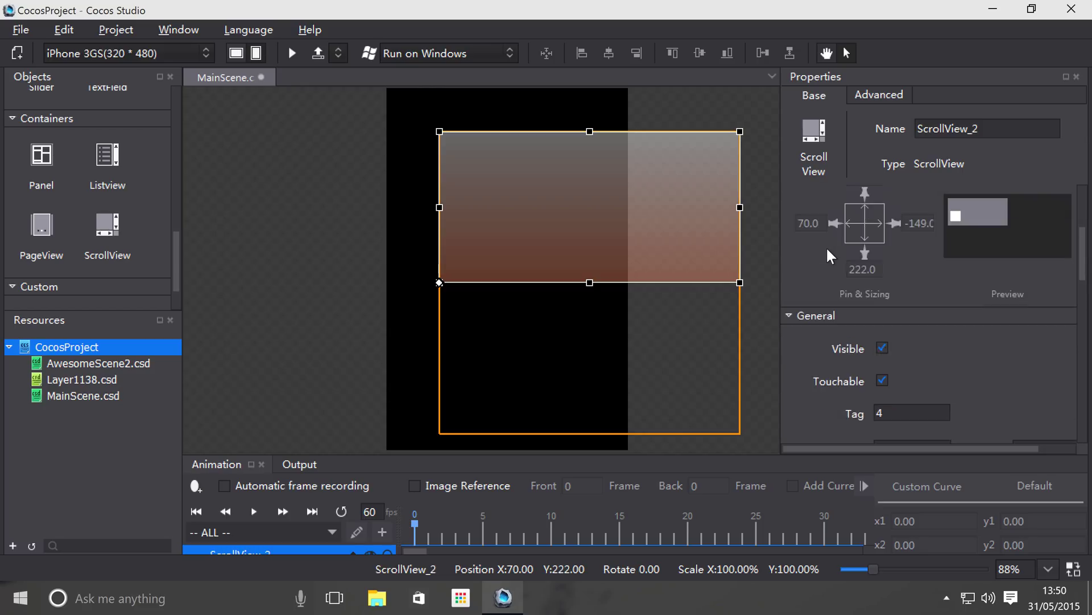
scroll(828, 255, down, 10)
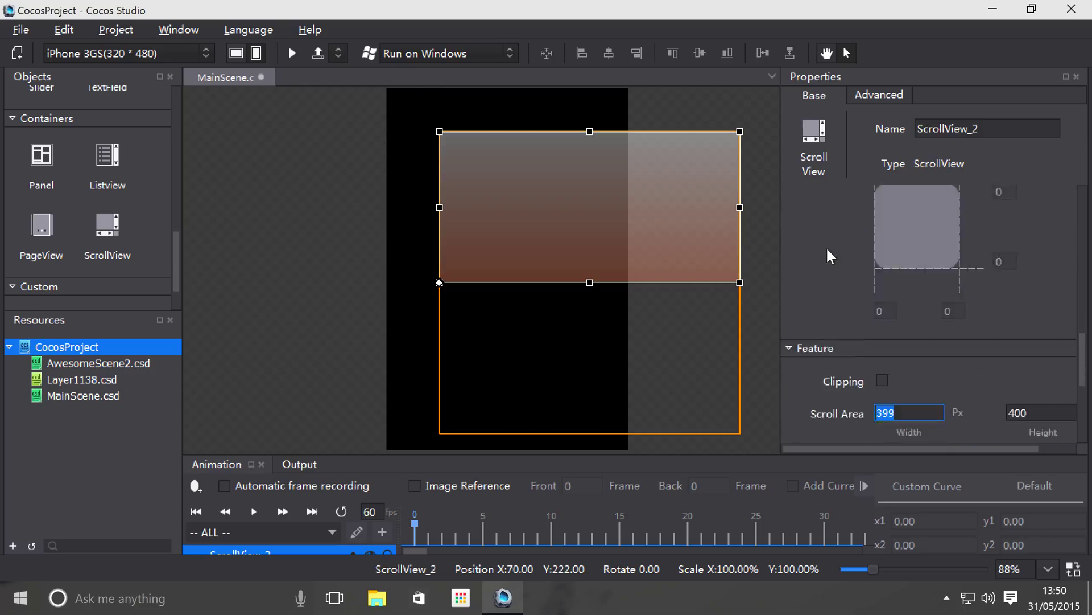
scroll(829, 256, down, 1)
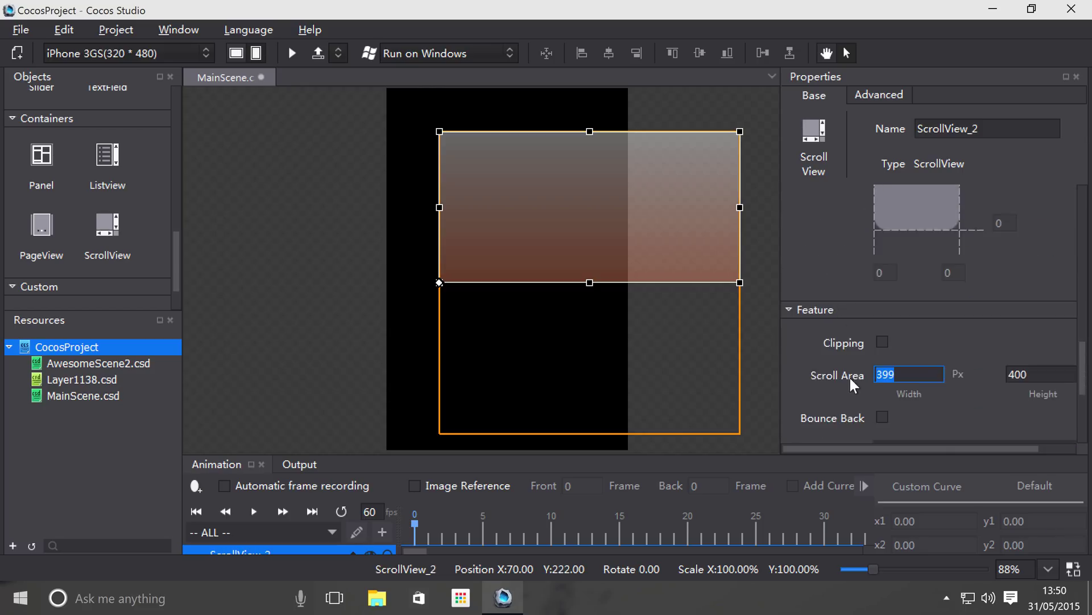
scroll(851, 382, up, 6)
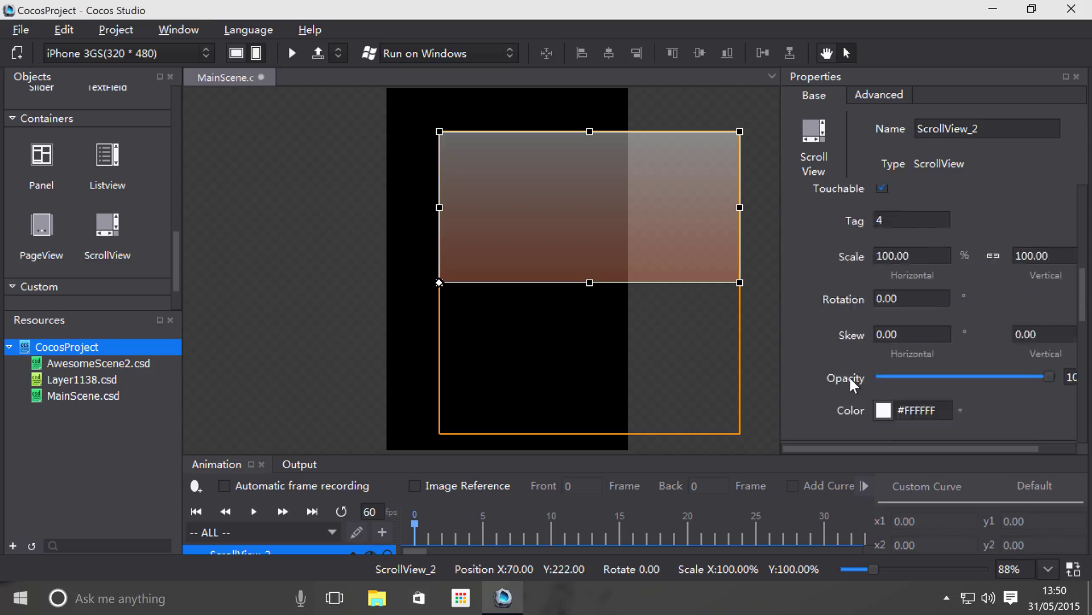
scroll(919, 326, up, 4)
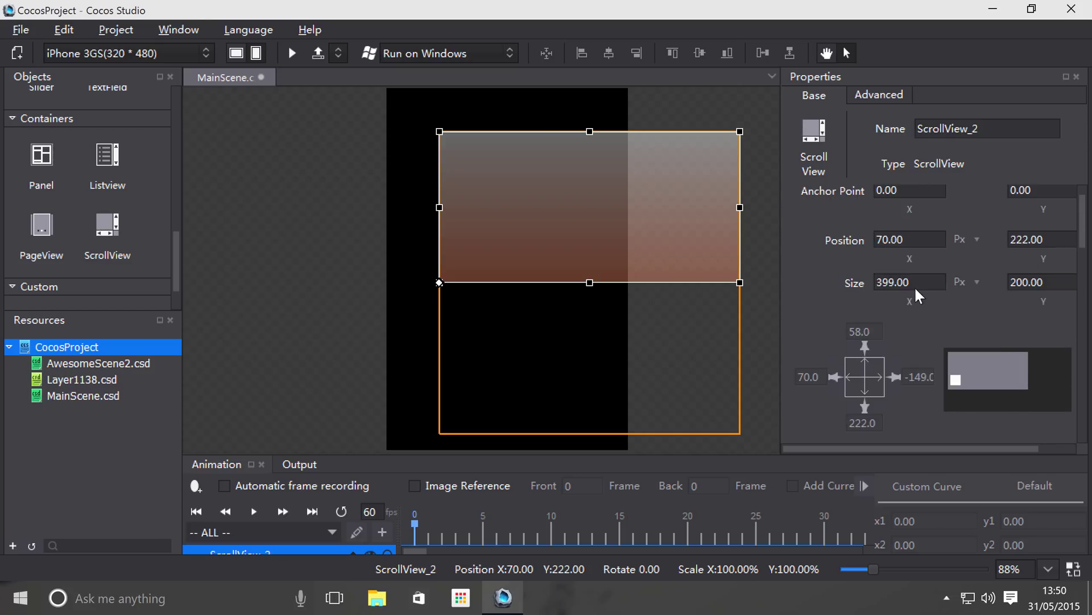
Return the ScrollView's Size X width to 200 px.
double_click(913, 283)
key(BackSpace)
key(BackSpace)
key(BackSpace)
key(BackSpace)
key(BackSpace)
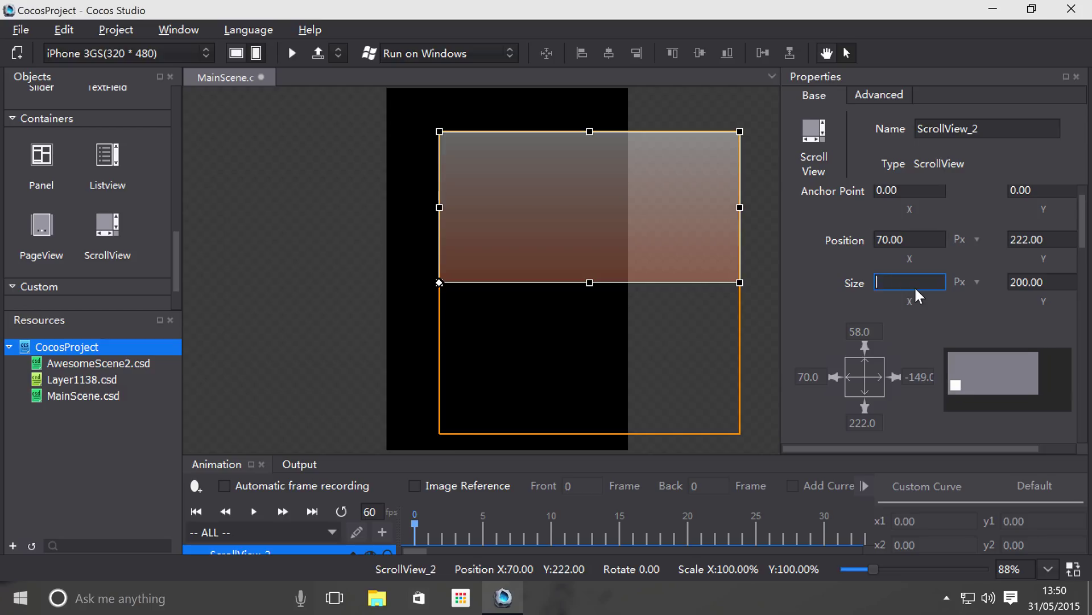
text(200)
key(Return)
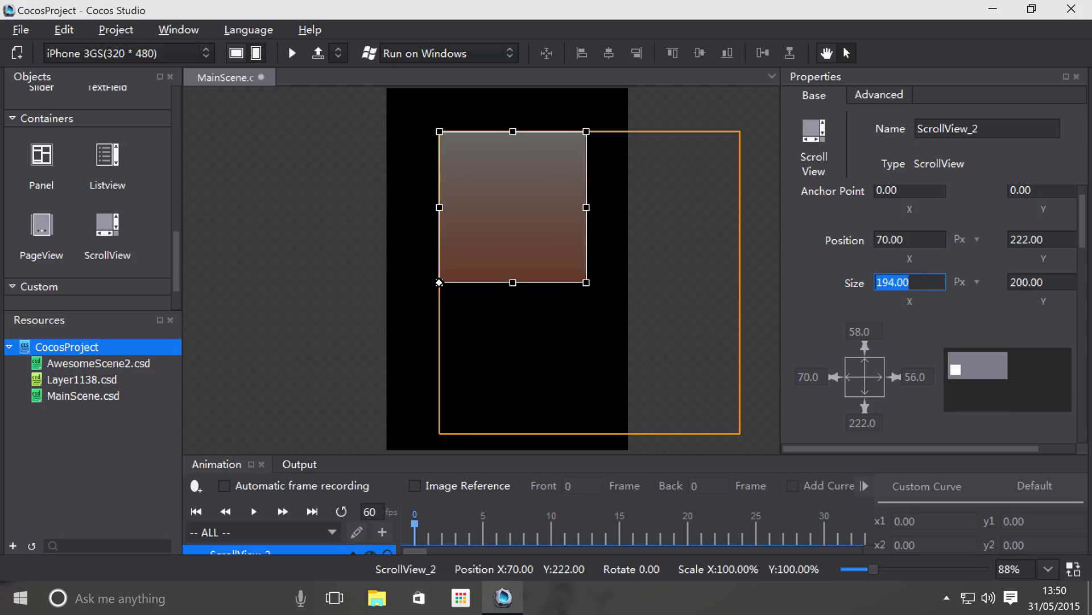
scroll(911, 282, up, 6)
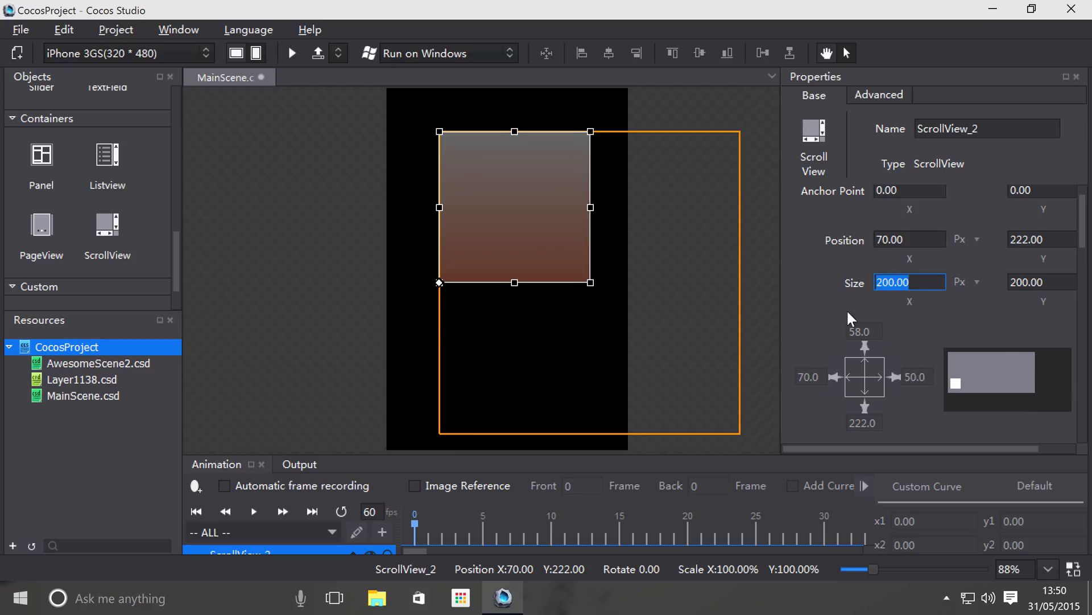
scroll(848, 312, down, 12)
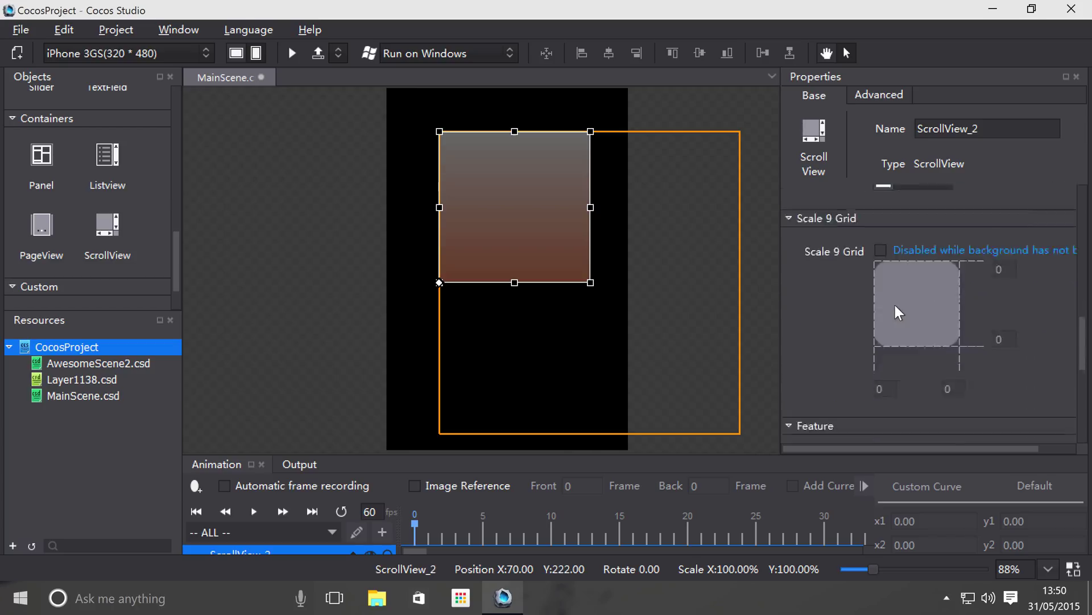
scroll(899, 313, down, 3)
Set the Scroll Area width back to 200, giving a 200 × 400 area.
double_click(893, 291)
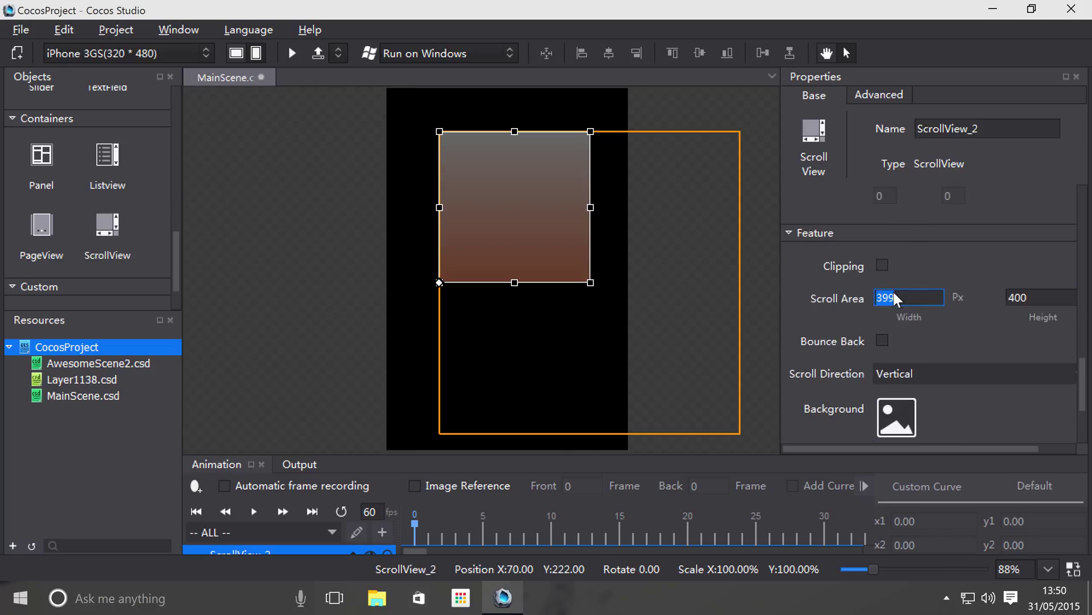
text(200)
key(Return)
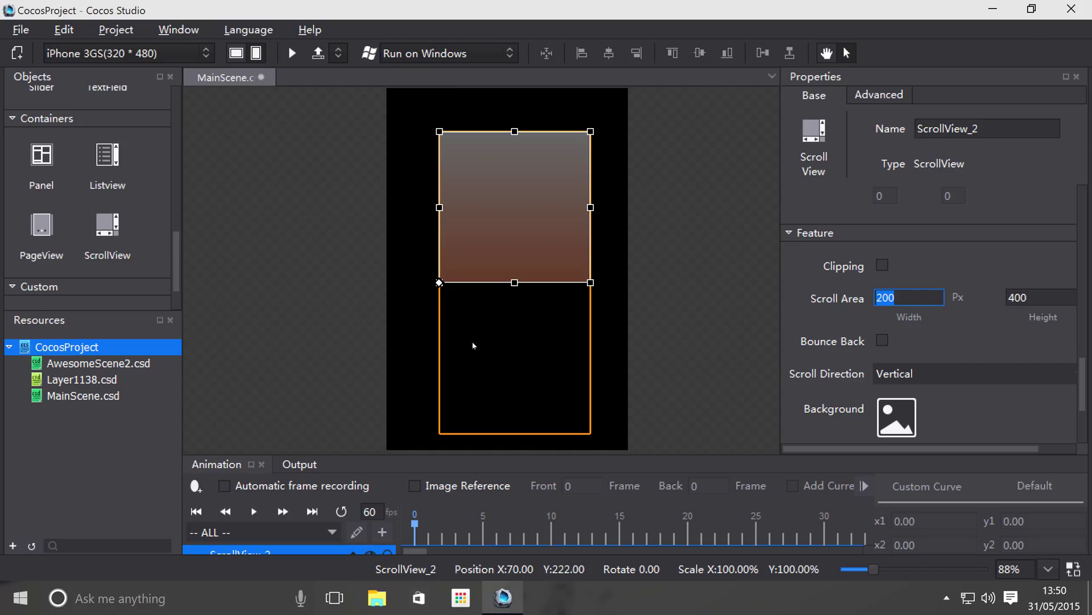
scroll(51, 273, up, 2)
Place a Button, CheckBox, Label, BitmapLabel, second Button and Image in the ScrollView, then run.
scroll(50, 271, up, 2)
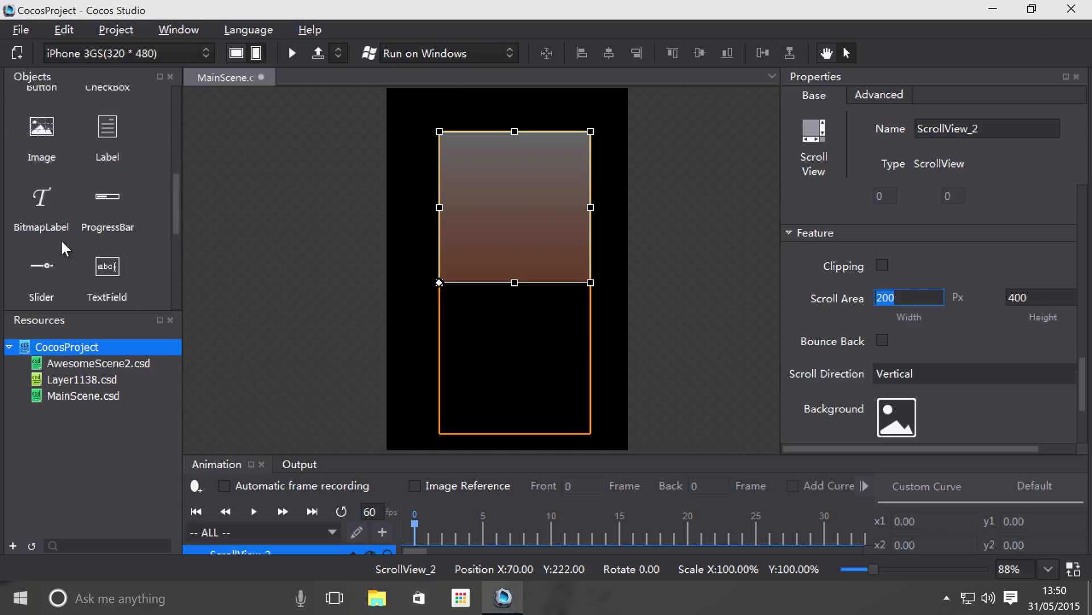
drag(43, 126, 473, 164)
drag(128, 141, 535, 181)
drag(85, 193, 466, 222)
drag(41, 268, 489, 286)
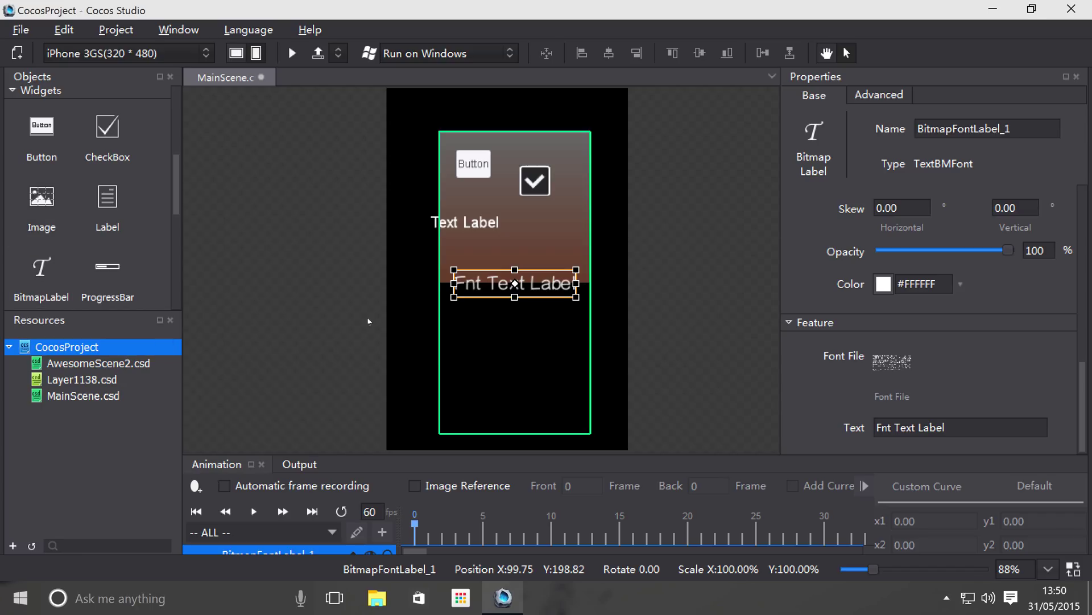
drag(41, 130, 476, 326)
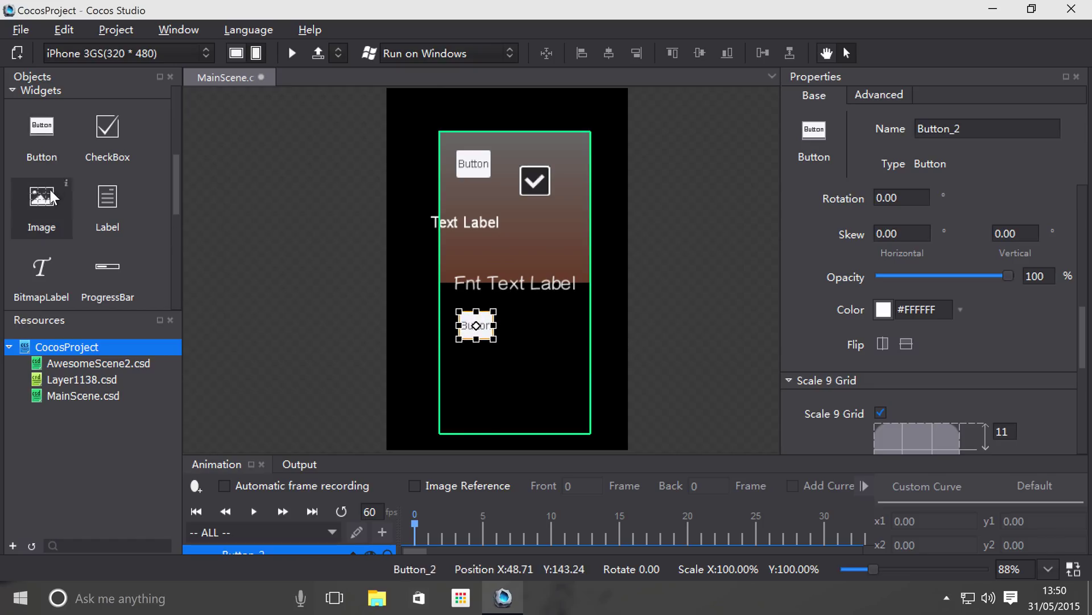
drag(42, 197, 495, 409)
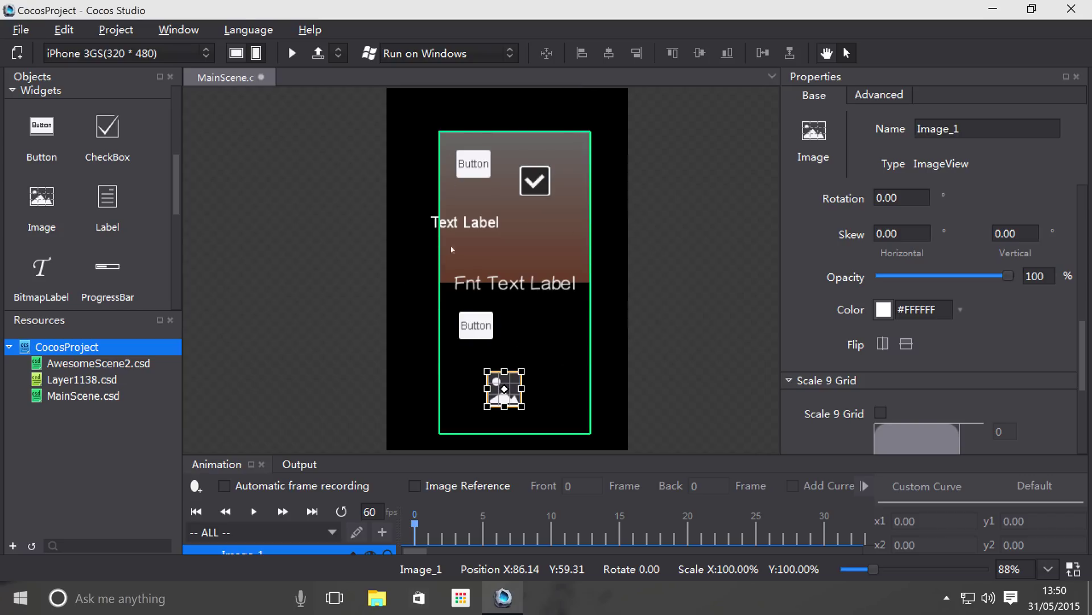
click(300, 59)
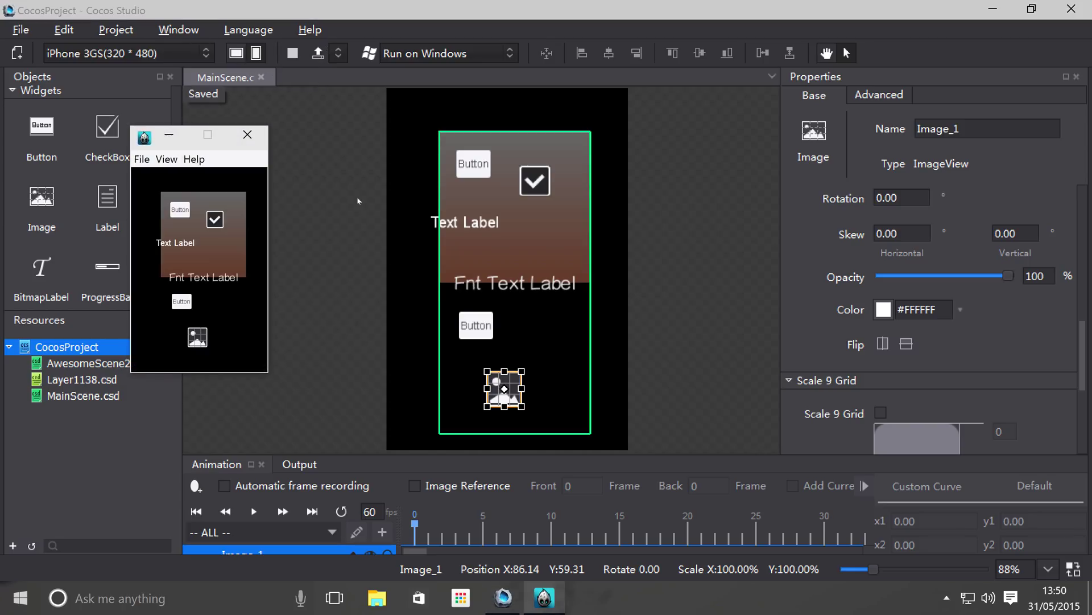
Zoom the simulator preview to 200% and drag the ScrollView content to test scrolling.
click(169, 164)
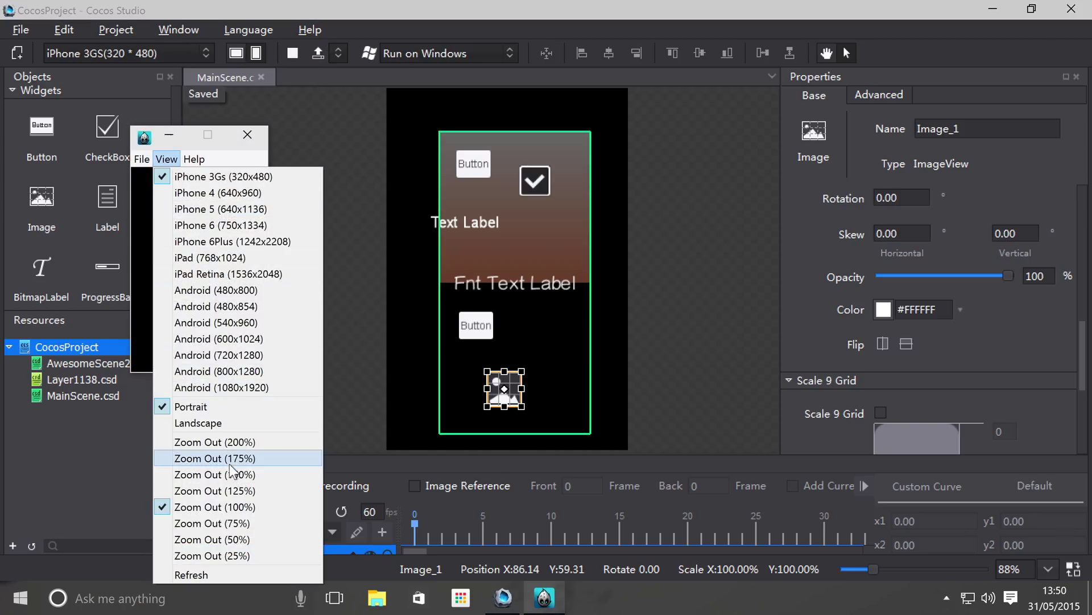
click(226, 442)
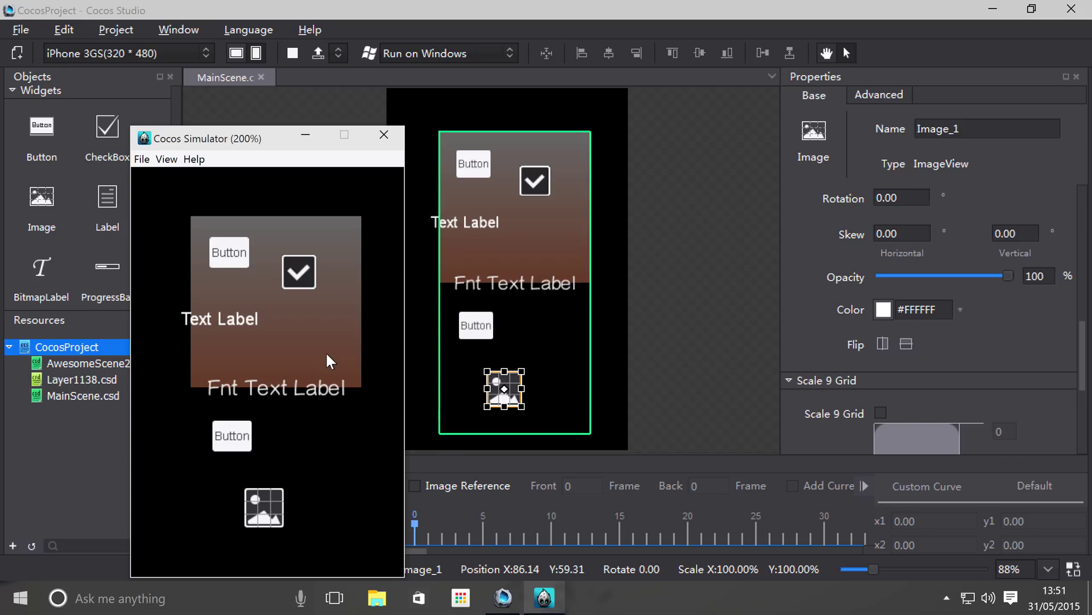
drag(327, 354, 292, 364)
drag(309, 327, 265, 306)
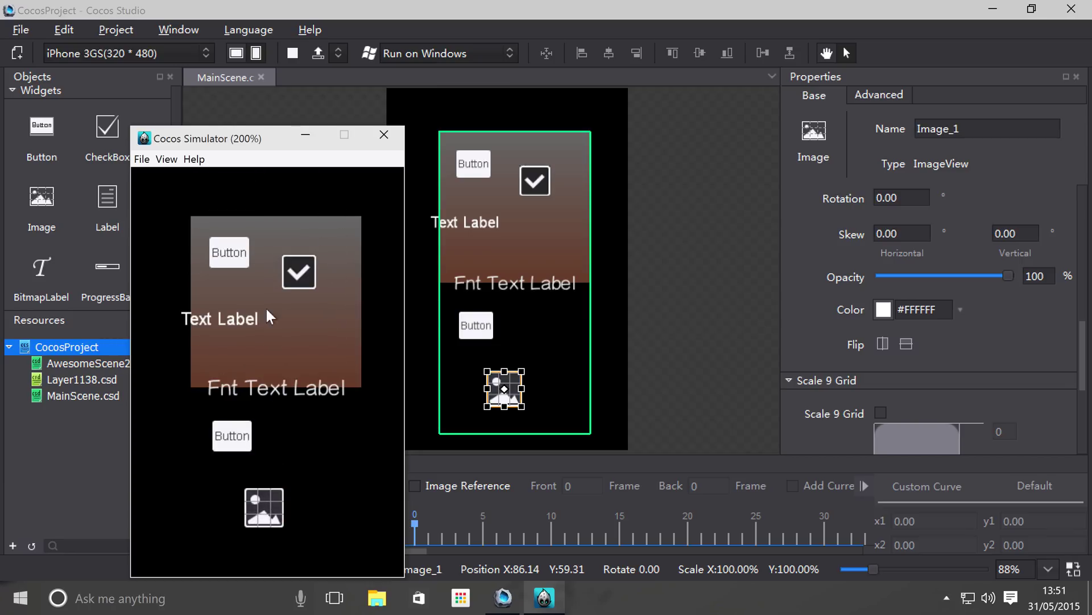
Press the top and lower Buttons and the image, then push the content up again.
click(238, 253)
click(227, 431)
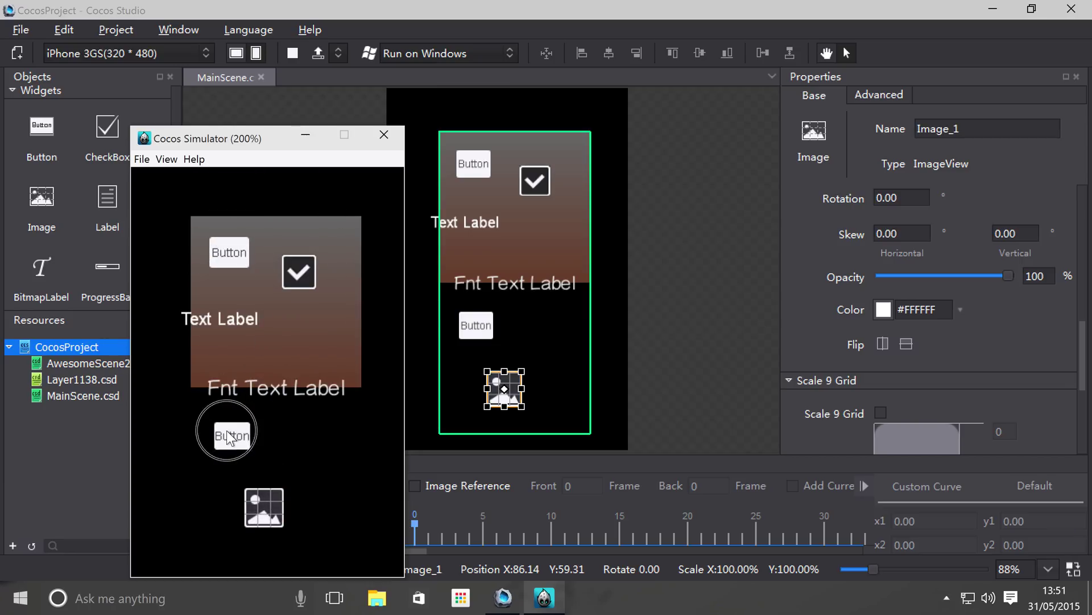
click(268, 515)
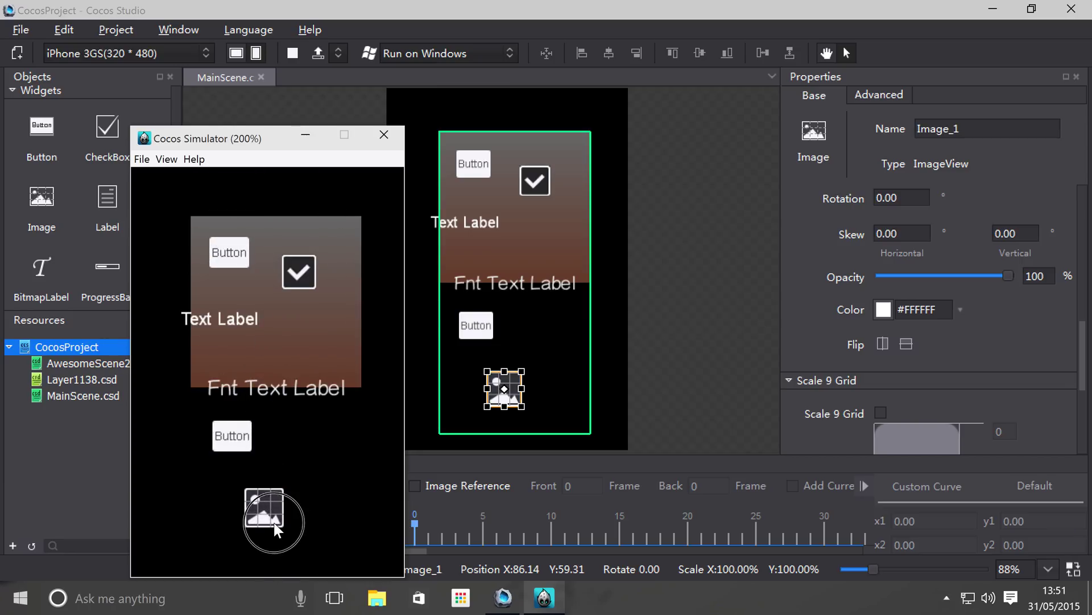
click(227, 440)
drag(288, 361, 319, 359)
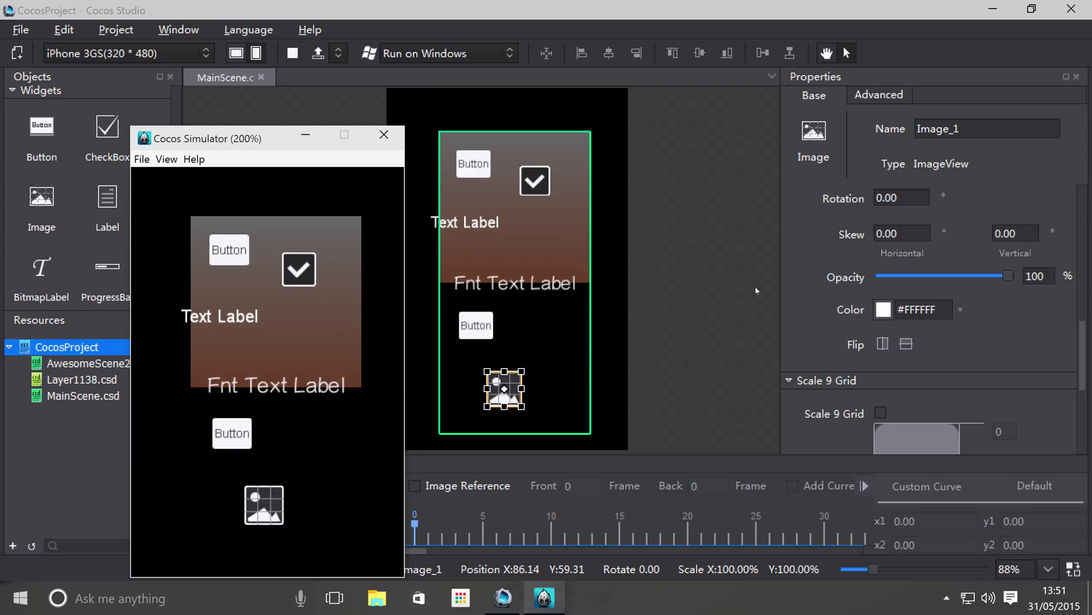
click(903, 380)
Select ScrollView_2 and tick Clipping in its Feature properties.
click(878, 381)
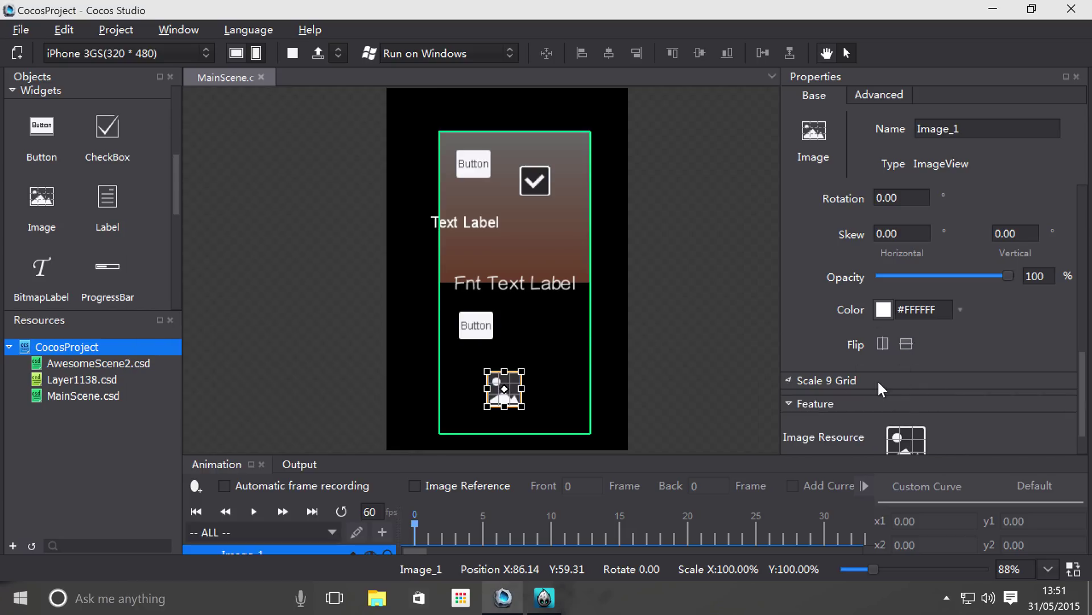
scroll(881, 390, up, 3)
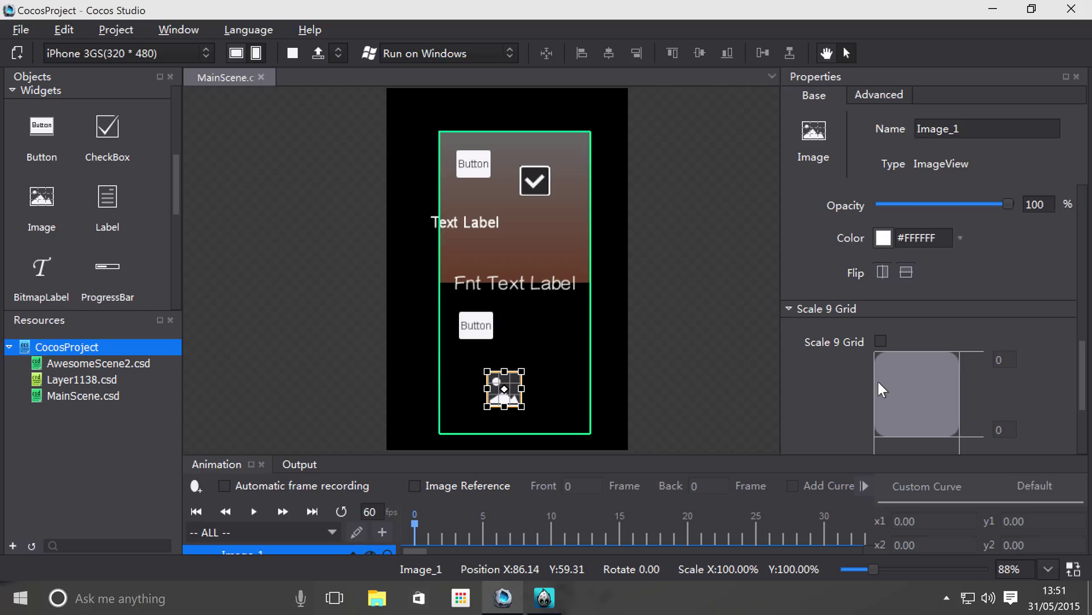
click(515, 268)
scroll(852, 313, down, 3)
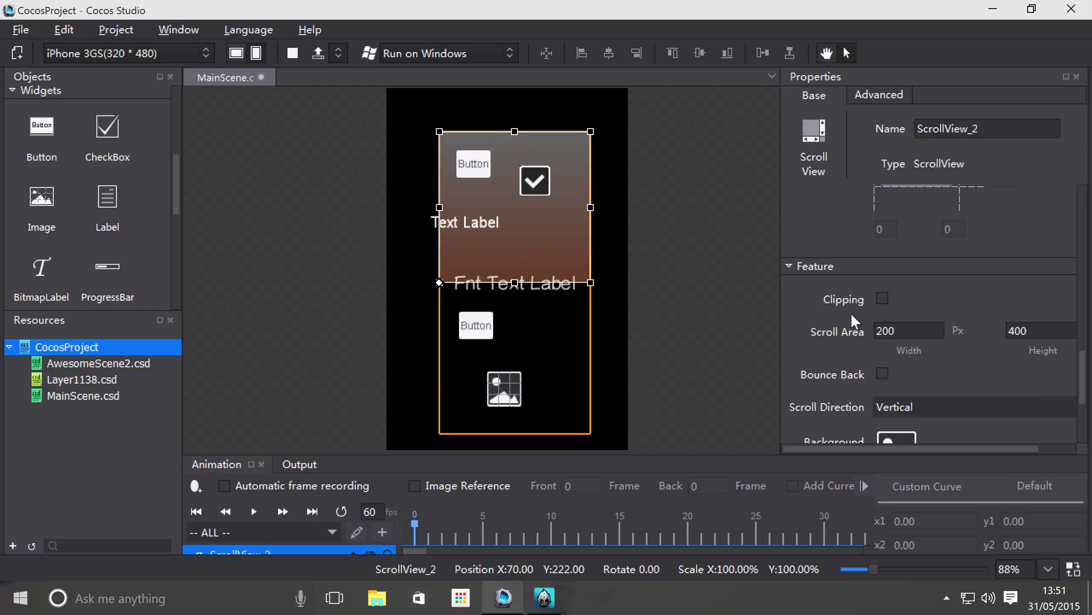
scroll(856, 319, up, 1)
click(883, 298)
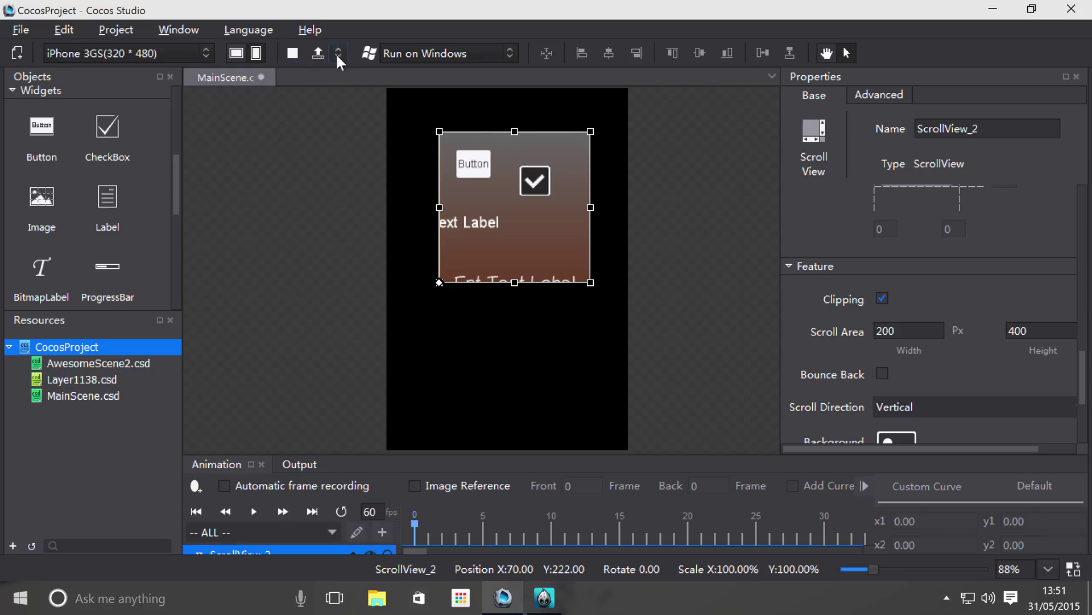
Run the scene in the simulator at 200% zoom and move its window into view.
click(292, 53)
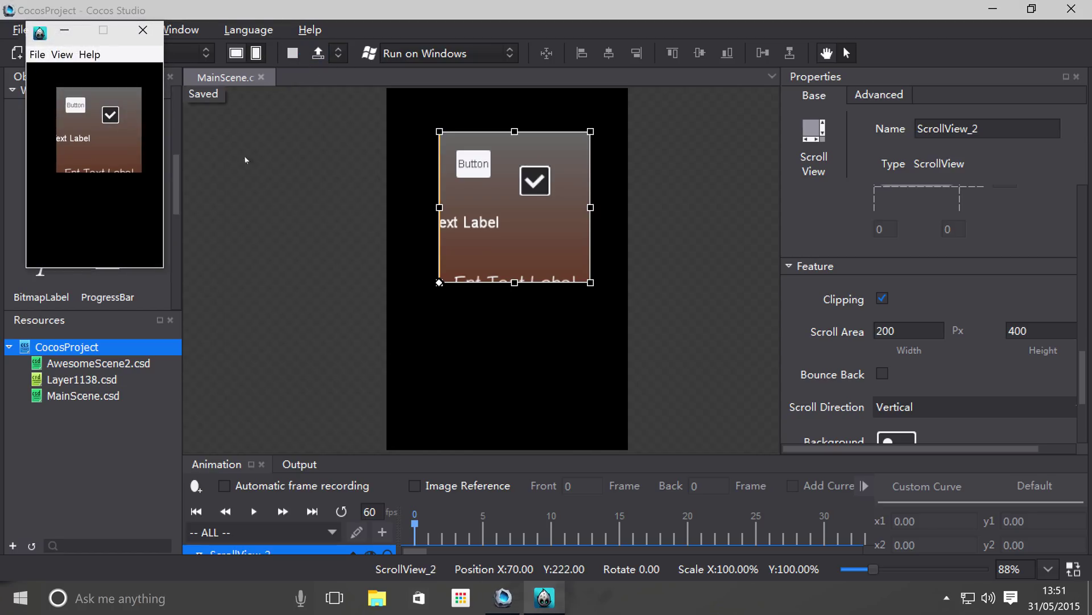
click(62, 54)
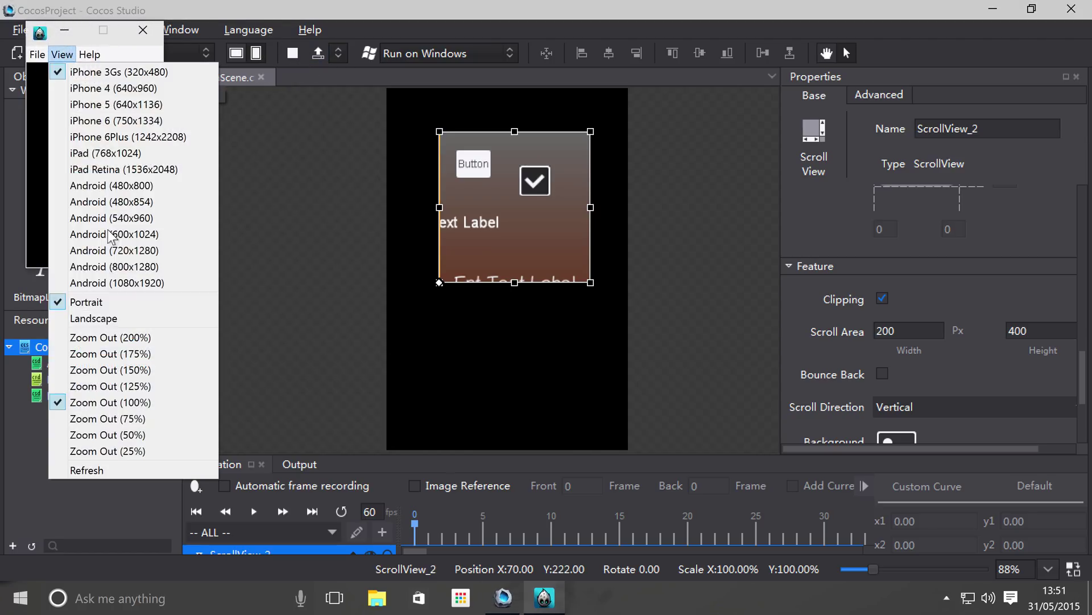
click(109, 337)
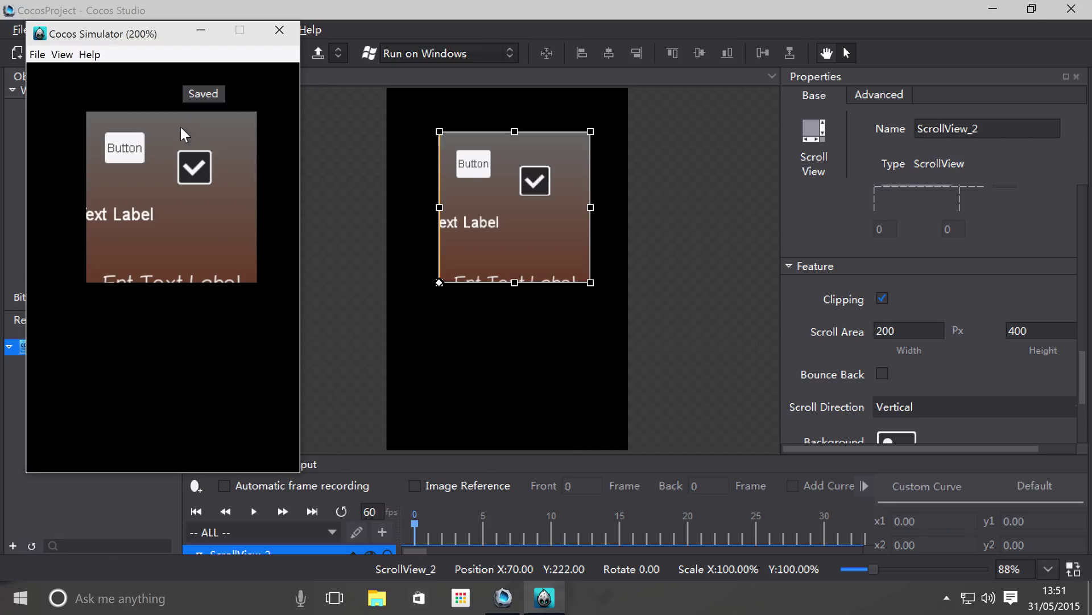
drag(113, 26, 226, 83)
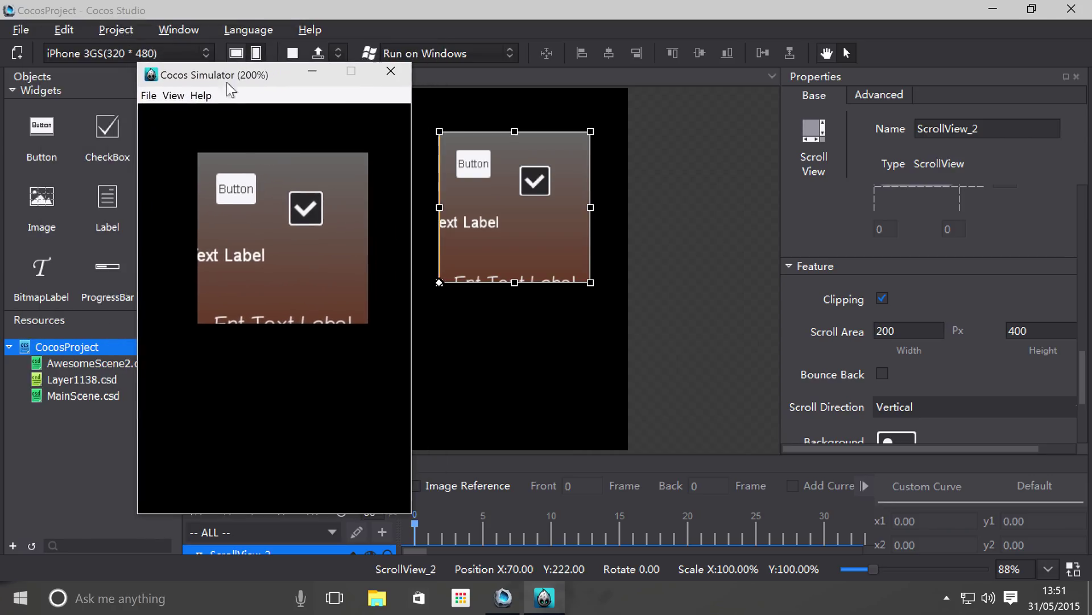
Drag the clipped content up and down and press the bottom Button to check clipping.
drag(276, 289, 320, 288)
drag(216, 278, 248, 292)
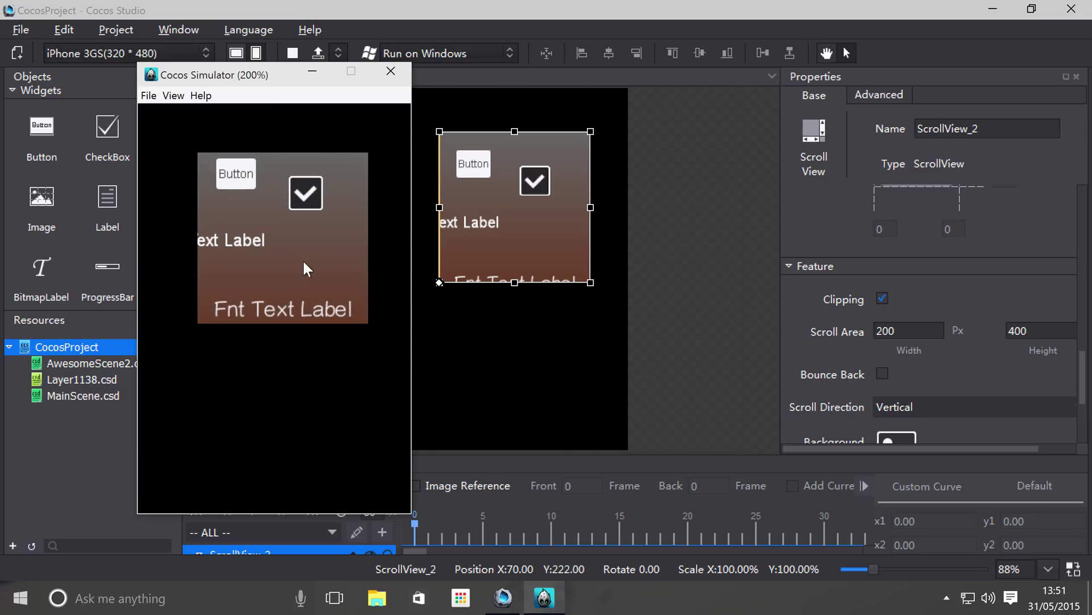
drag(276, 238, 284, 211)
click(234, 322)
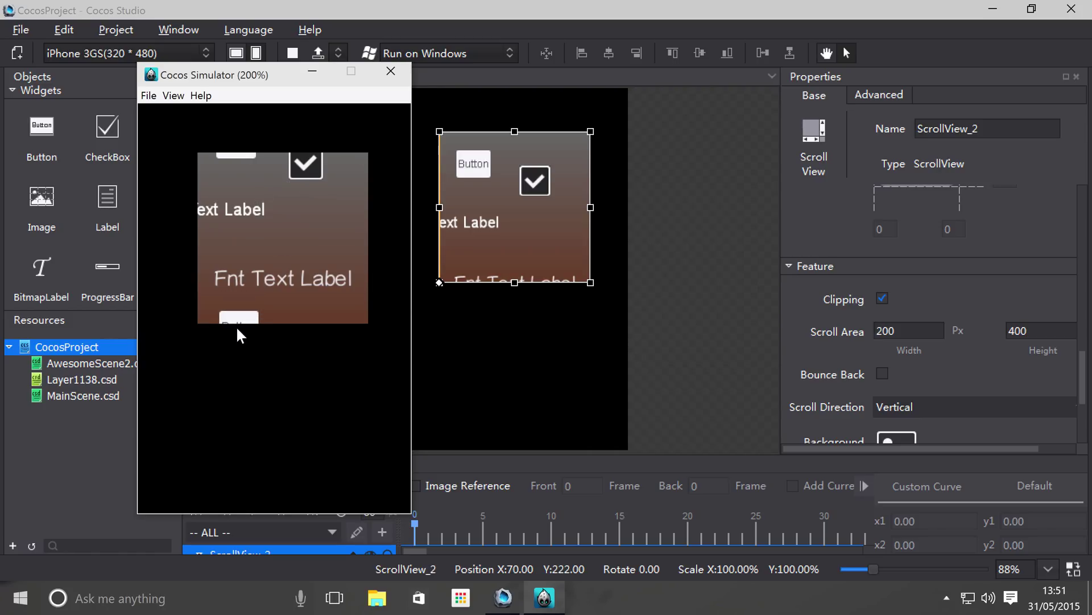
click(238, 329)
drag(329, 199, 331, 245)
drag(292, 292, 308, 342)
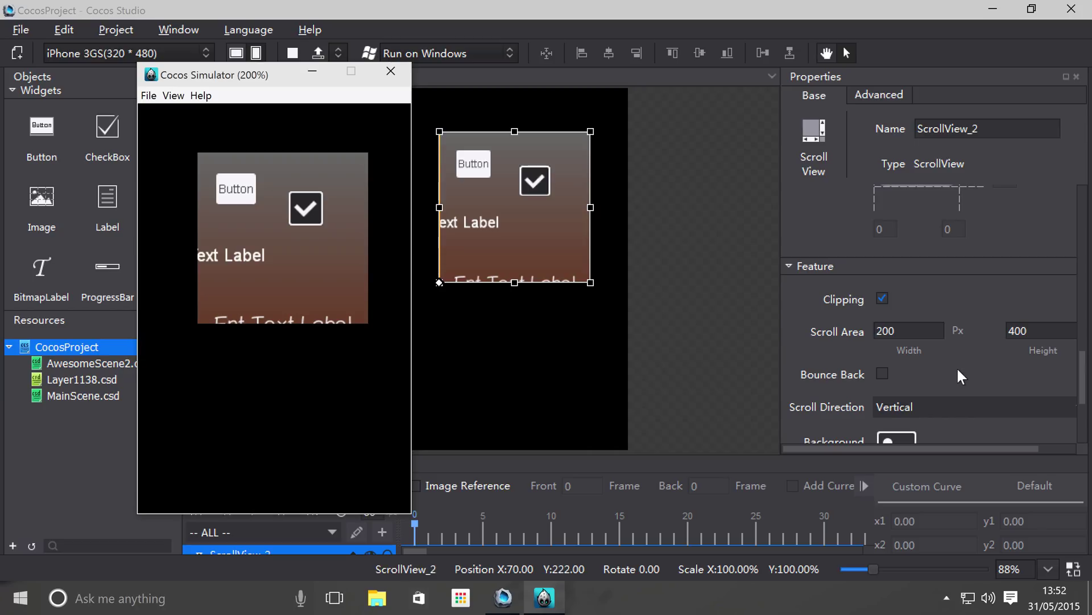
Restart the simulator preview of MainScene with Stop and Run.
click(903, 385)
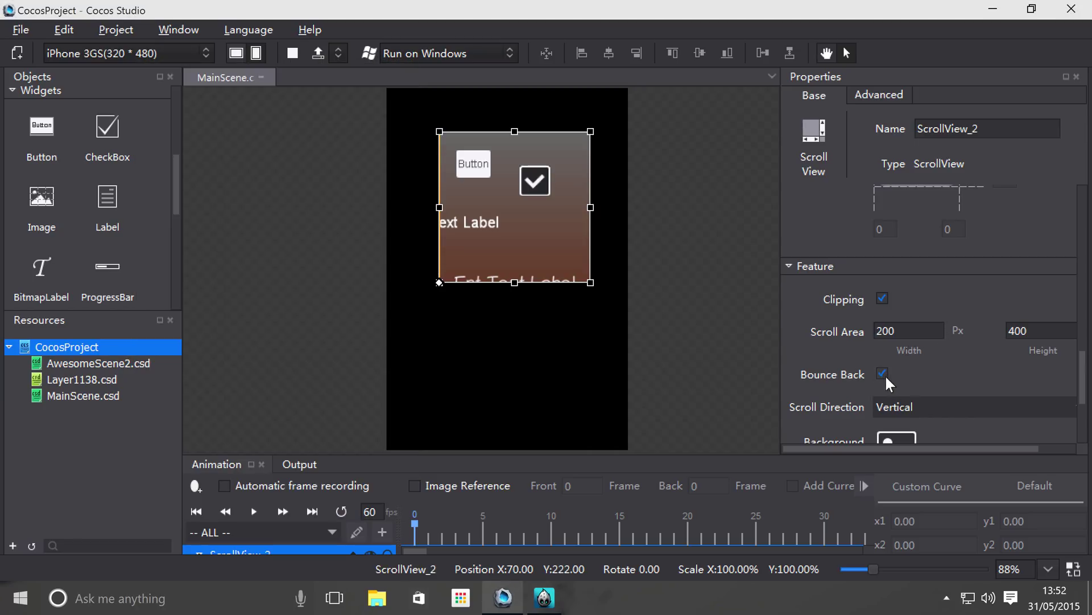
click(293, 52)
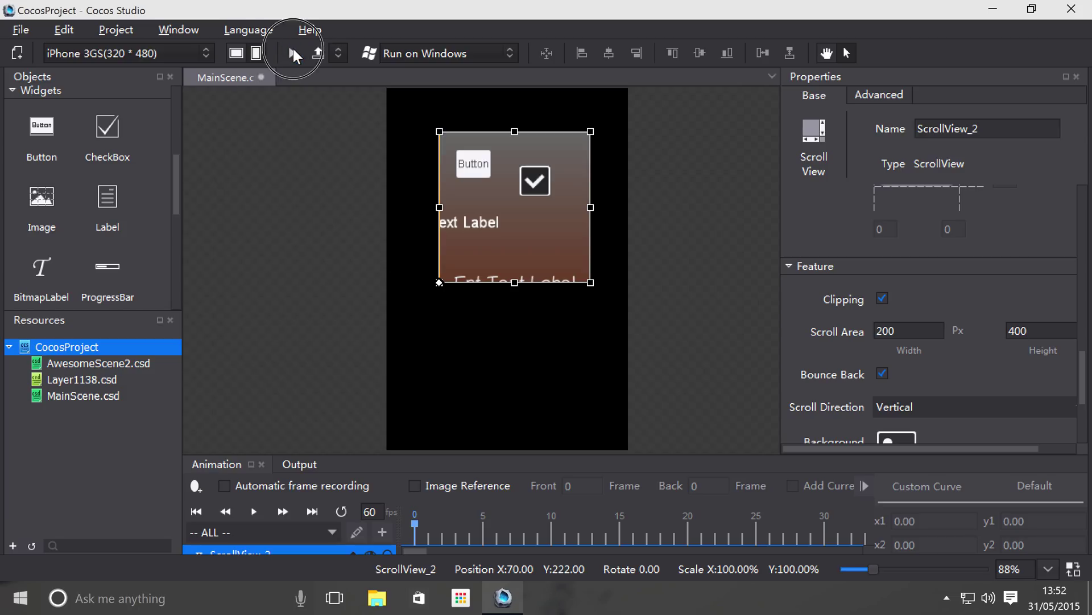
click(293, 54)
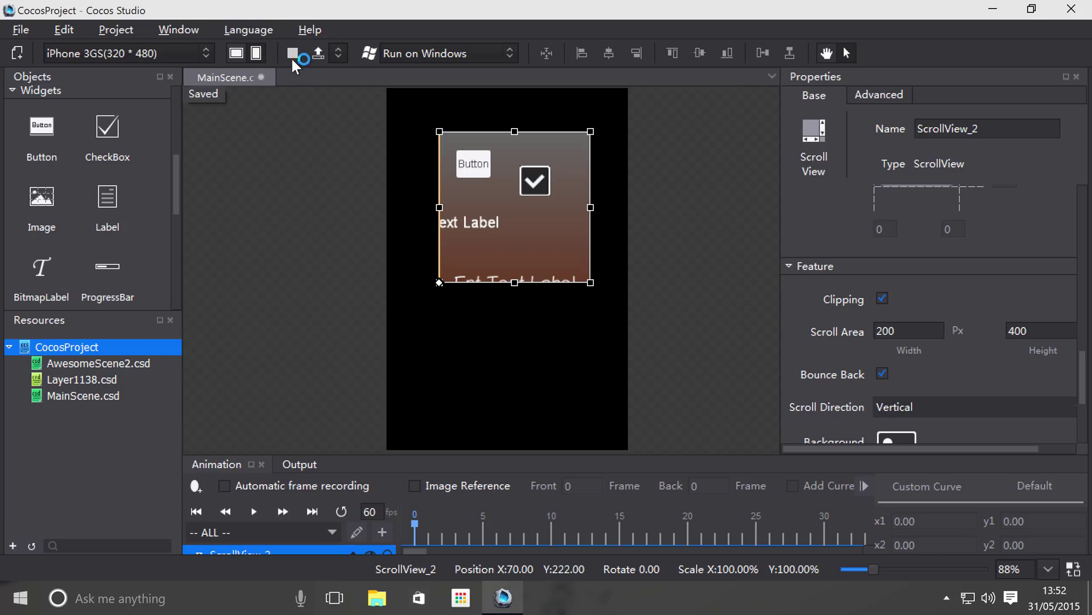
Zoom the preview to 200%, drag the content to test bounce back, then close the simulator.
click(57, 55)
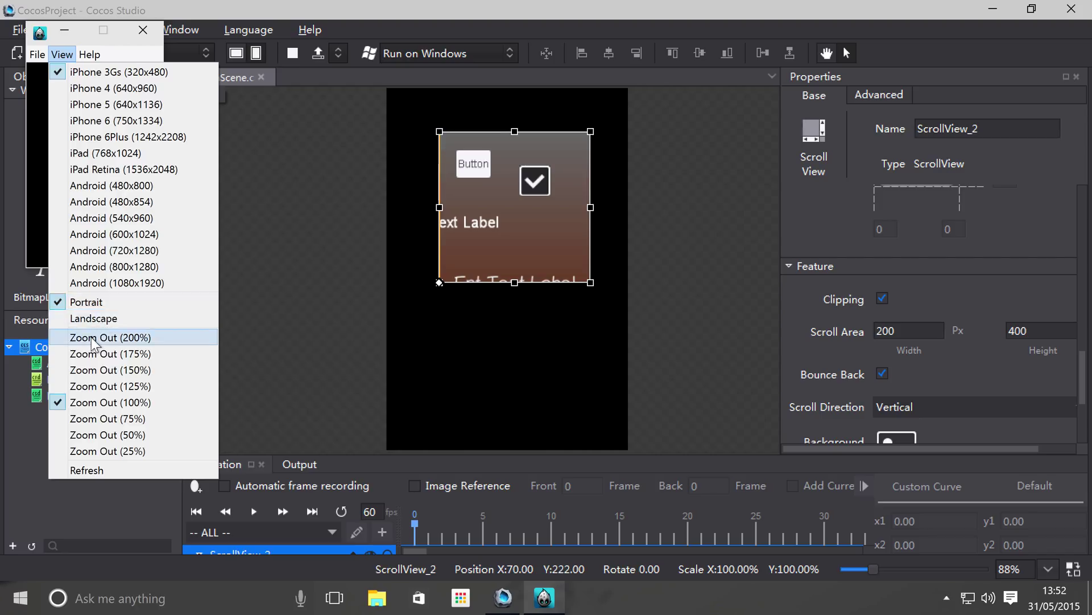
click(92, 336)
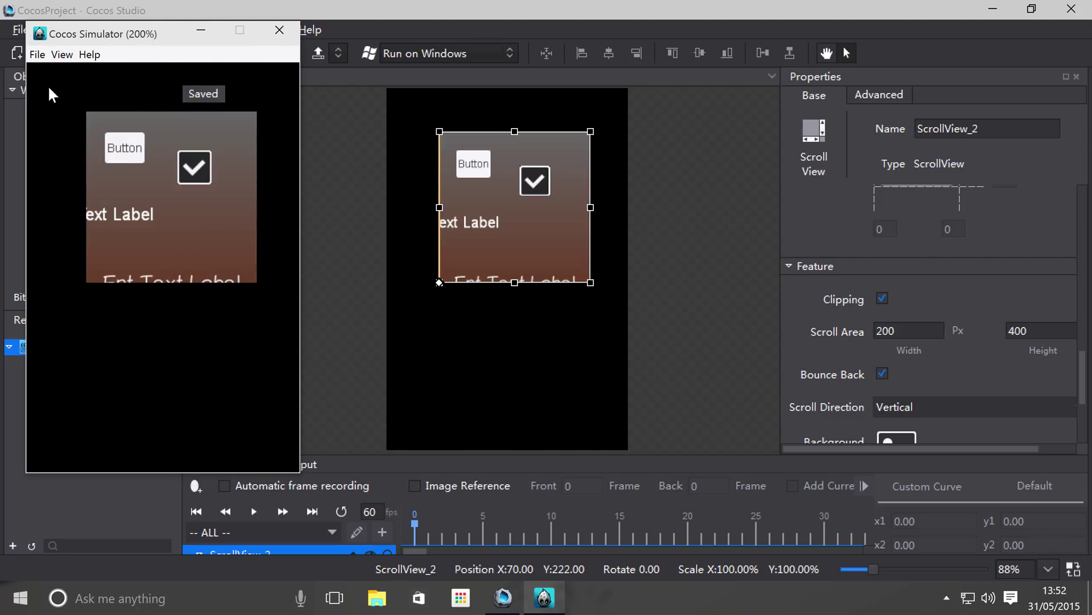
drag(171, 33, 406, 95)
drag(393, 277, 398, 410)
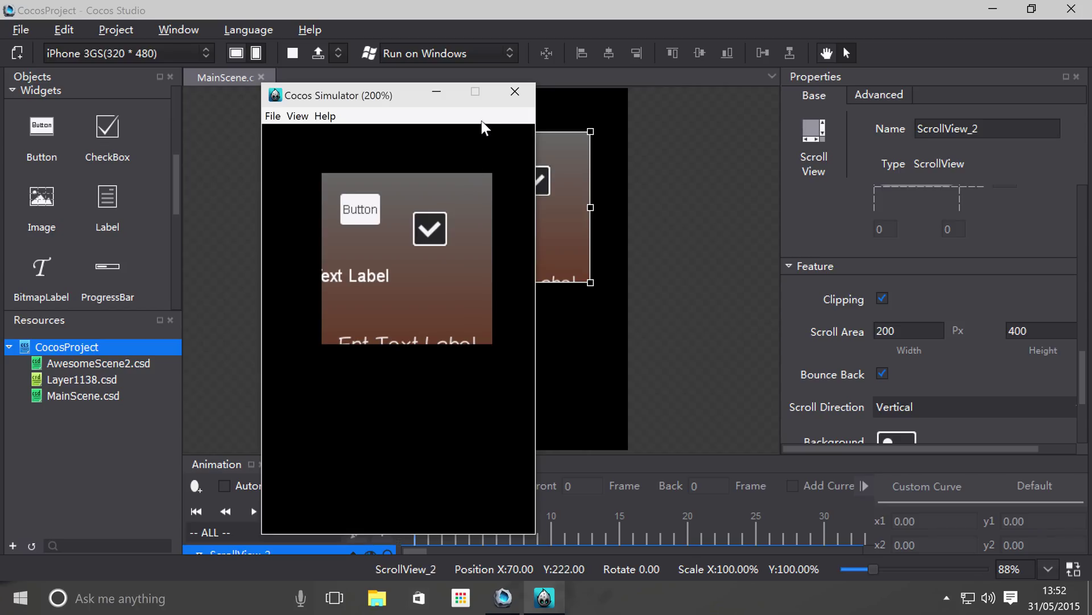
click(530, 86)
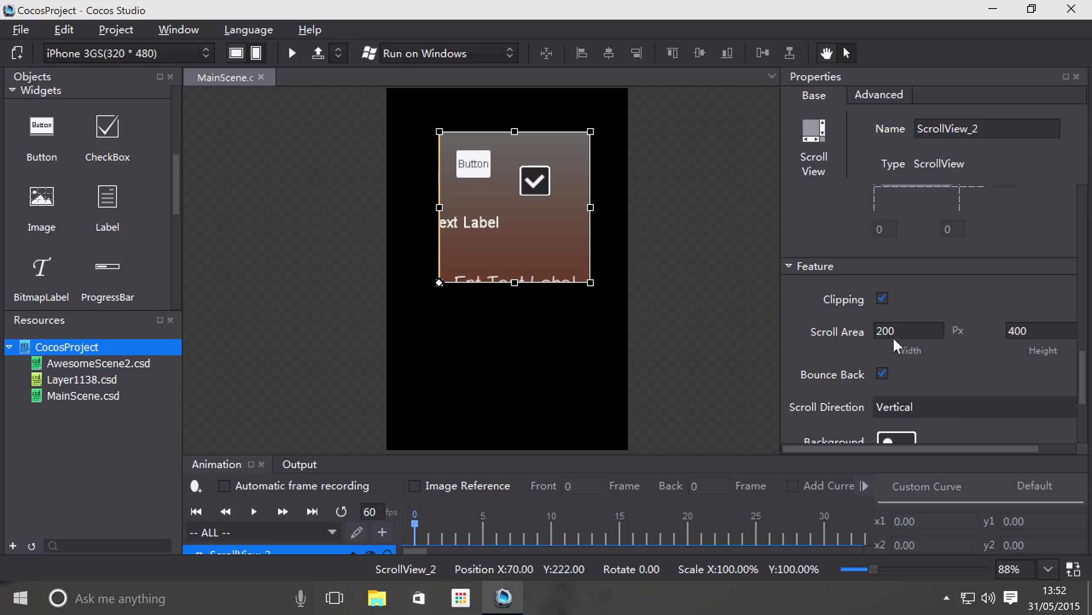
scroll(853, 345, down, 2)
click(924, 323)
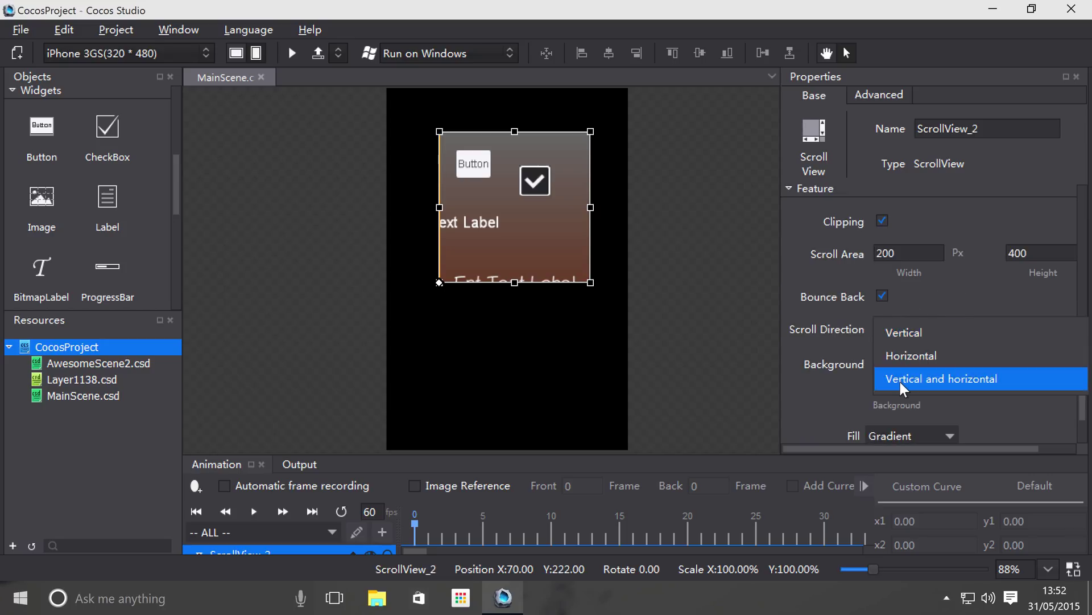
click(865, 343)
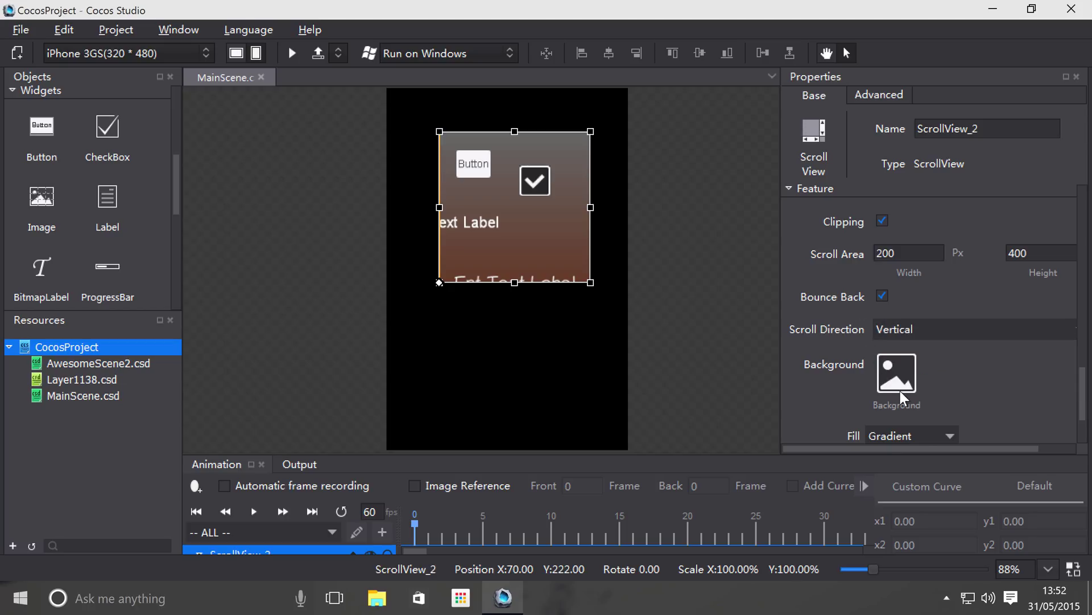
scroll(900, 391, down, 1)
scroll(900, 391, down, 1)
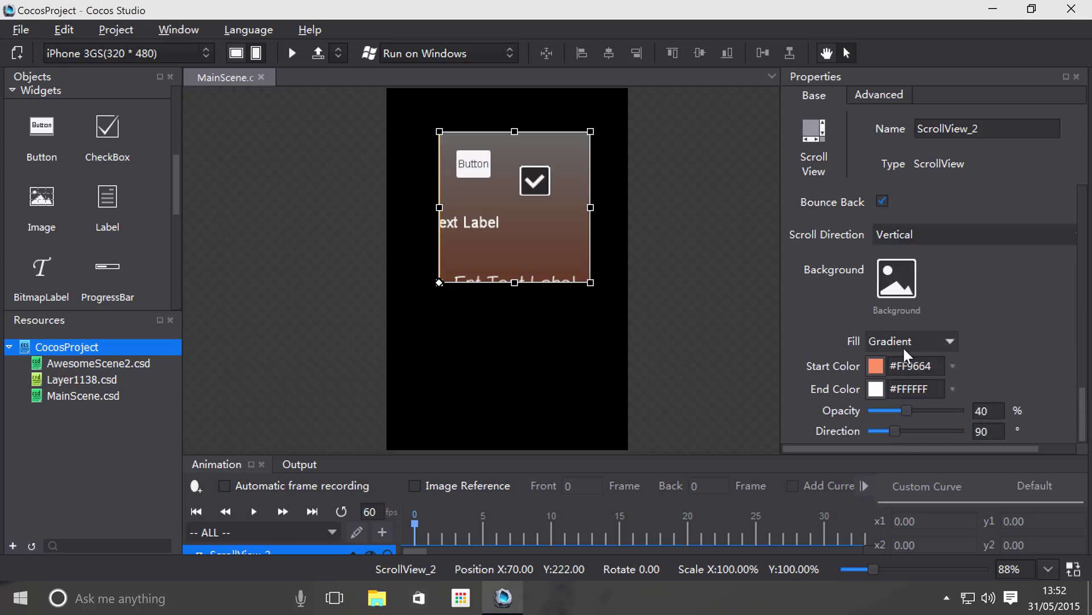
click(903, 346)
click(842, 393)
scroll(840, 381, up, 3)
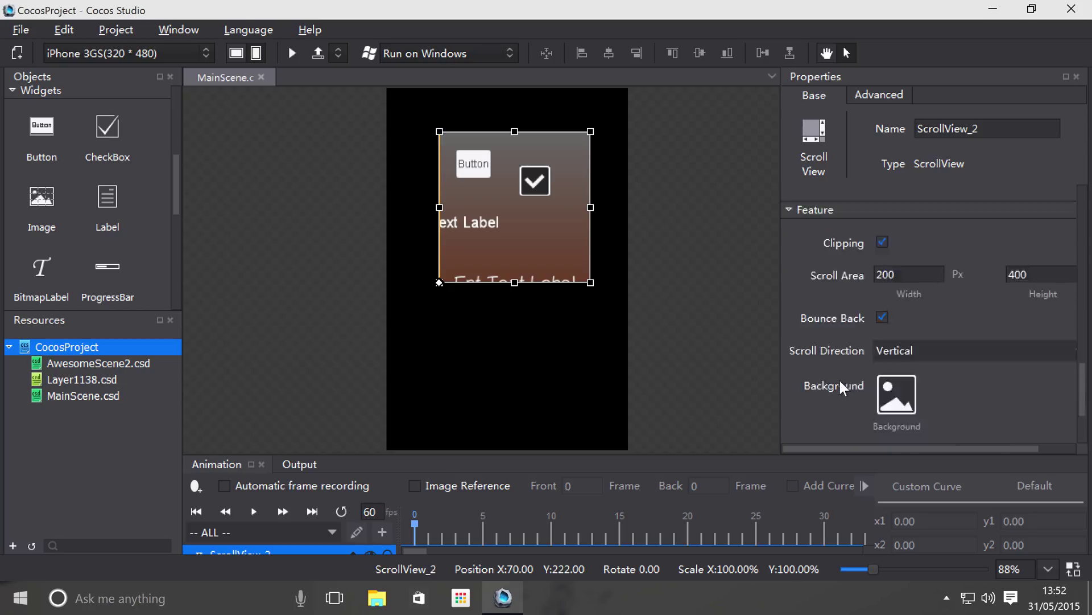
scroll(840, 380, up, 3)
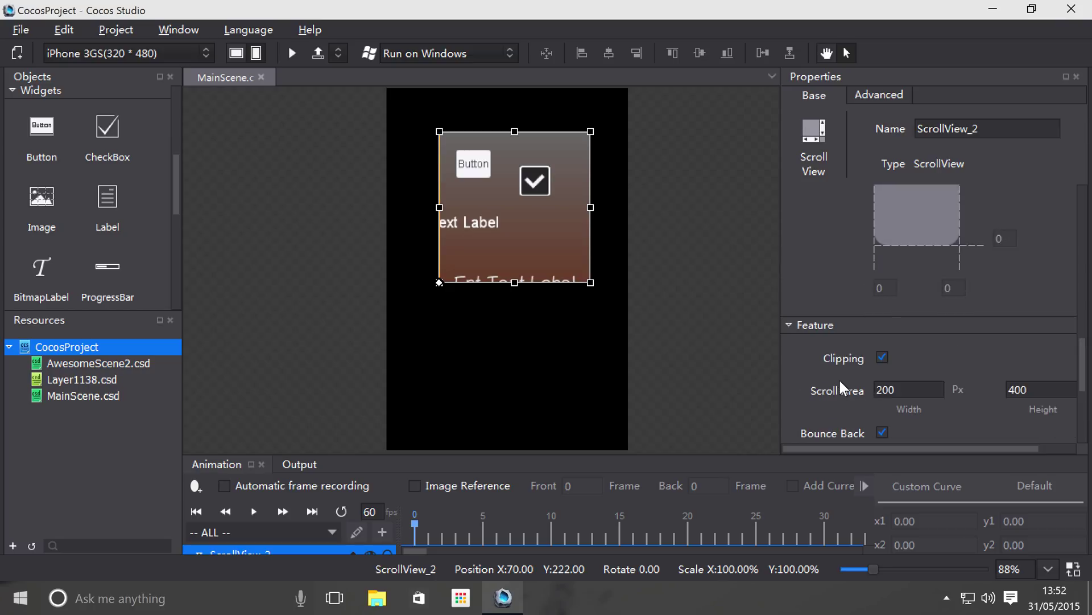